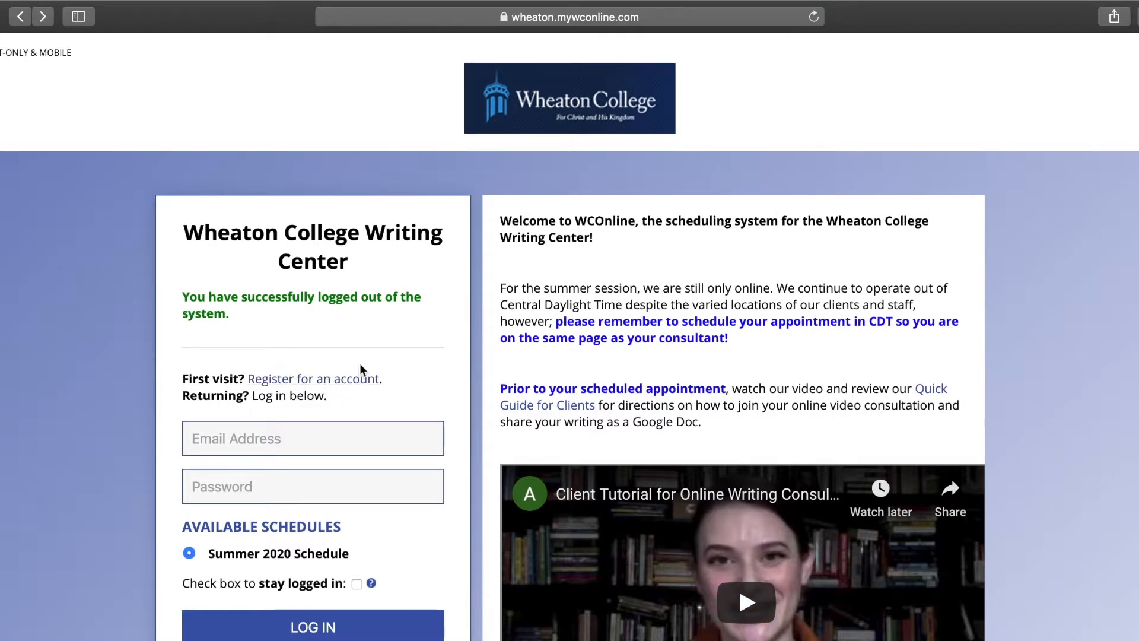
# - Open the new account registration form and review its required fields, password section and email preferences
pyautogui.click(342, 381)
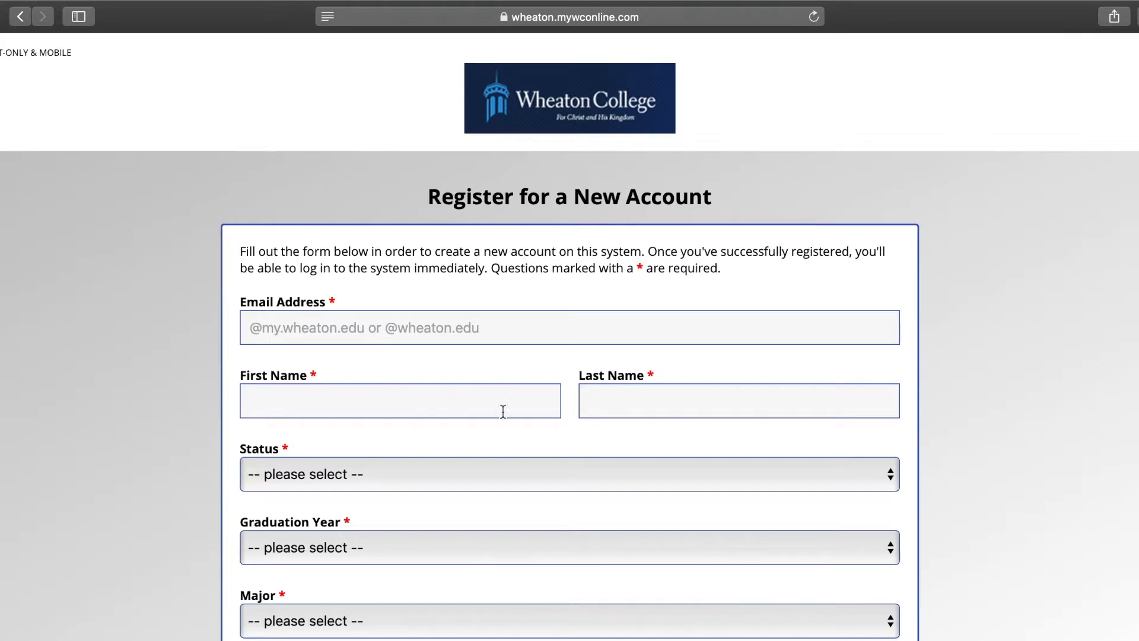
pyautogui.scroll(-3, 848, 455)
pyautogui.scroll(-10, 847, 450)
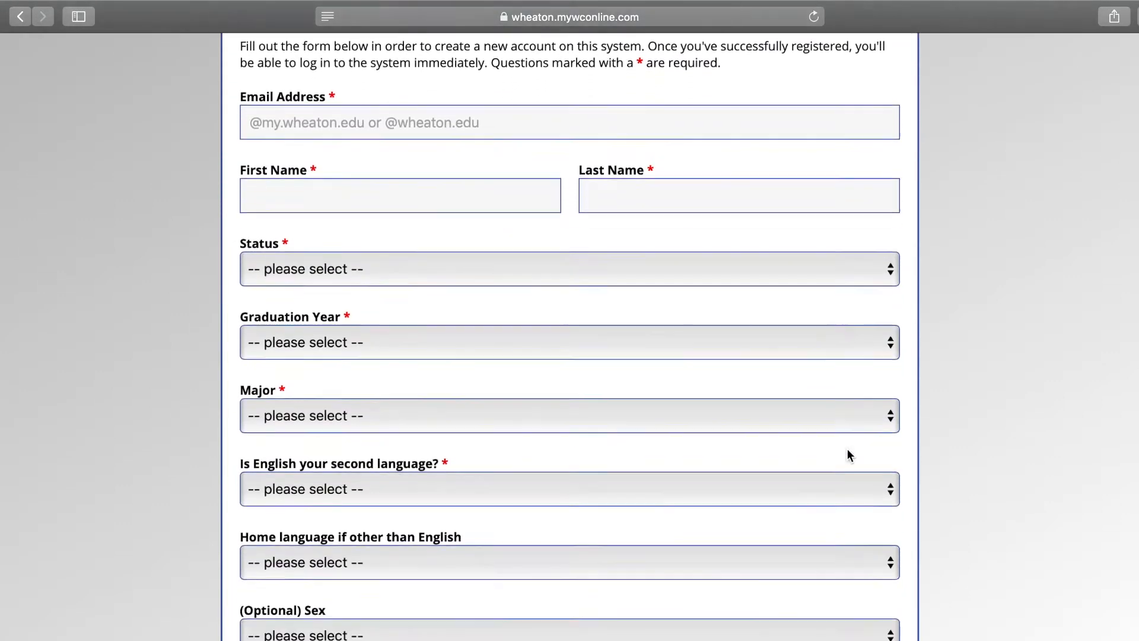
pyautogui.scroll(-11, 847, 455)
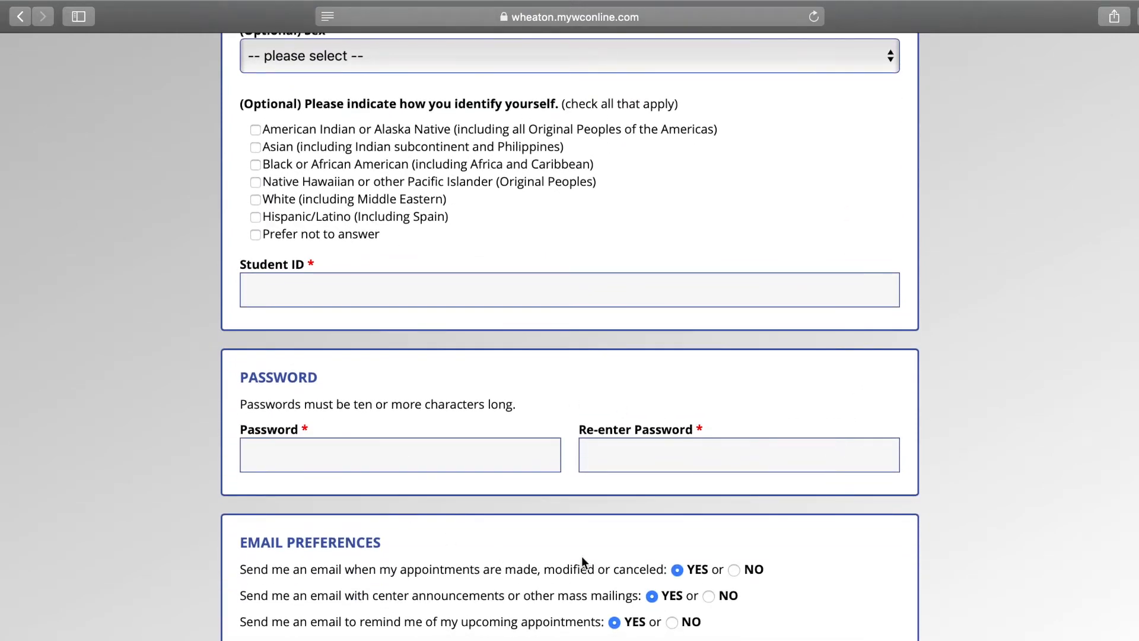
pyautogui.scroll(-3, 971, 566)
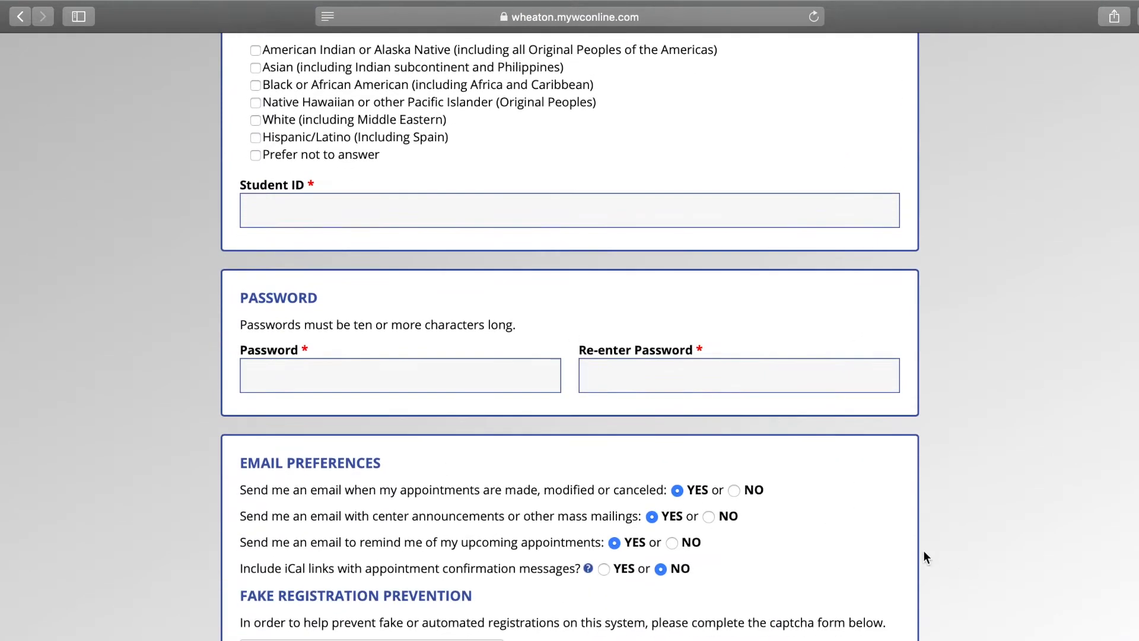
pyautogui.scroll(-2, 786, 595)
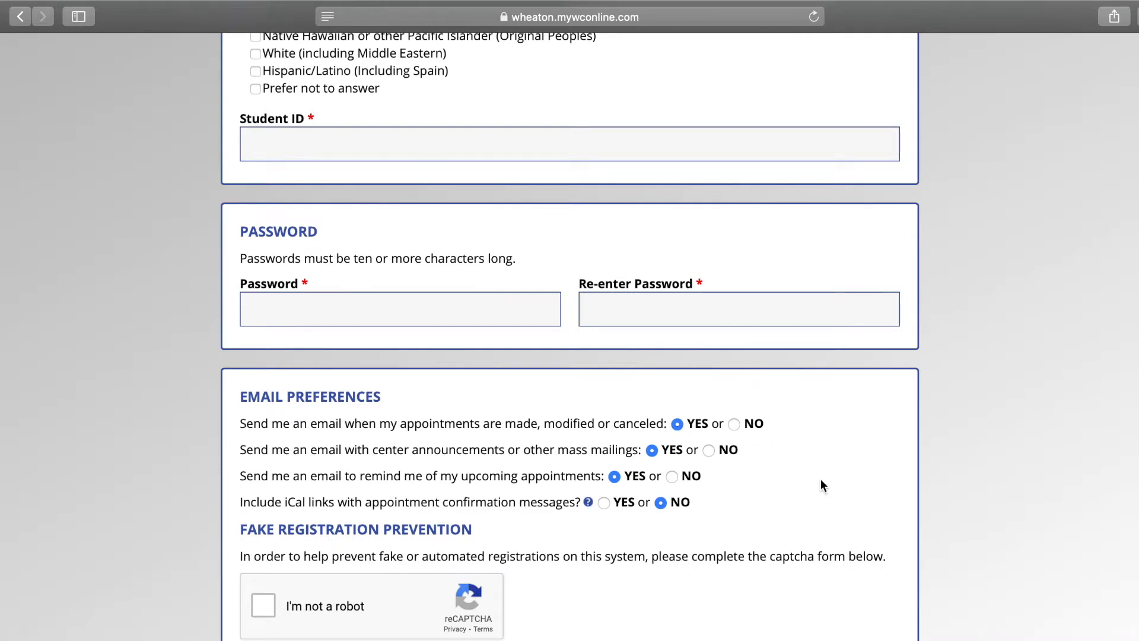
pyautogui.scroll(-3, 819, 511)
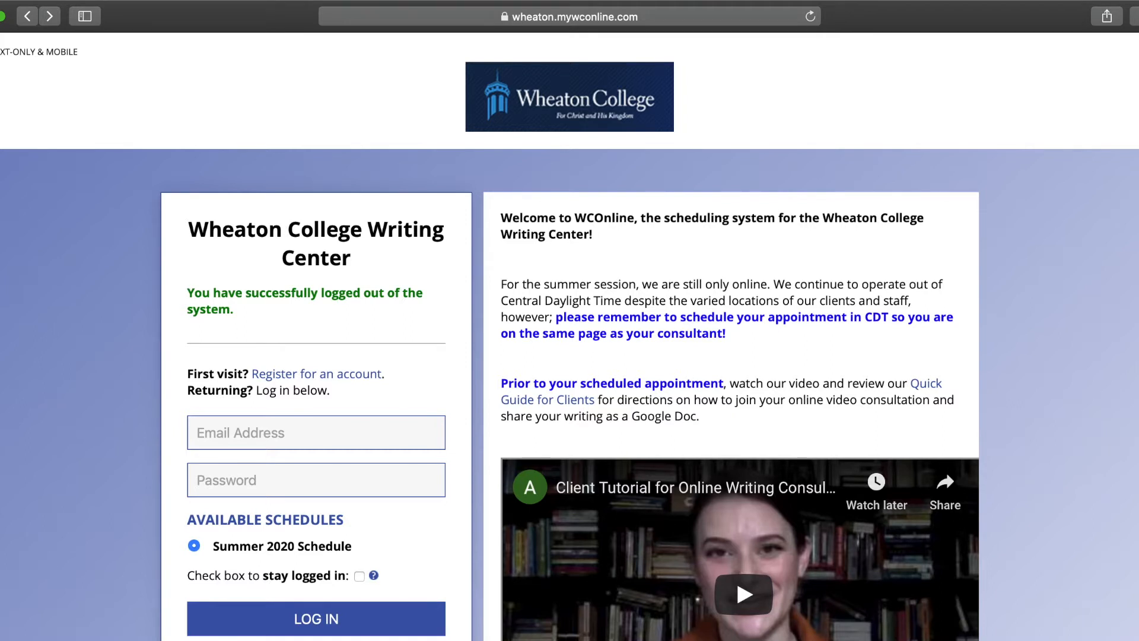
# - Log in to the Summer 2020 Schedule with the saved account e-mail and password
pyautogui.click(316, 433)
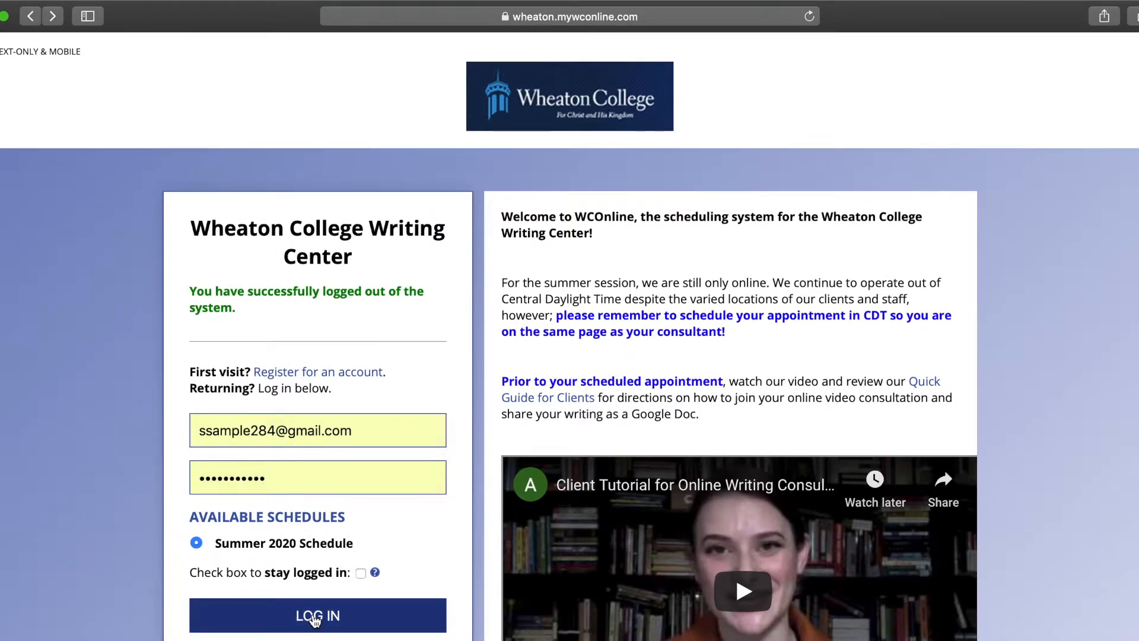
pyautogui.click(315, 617)
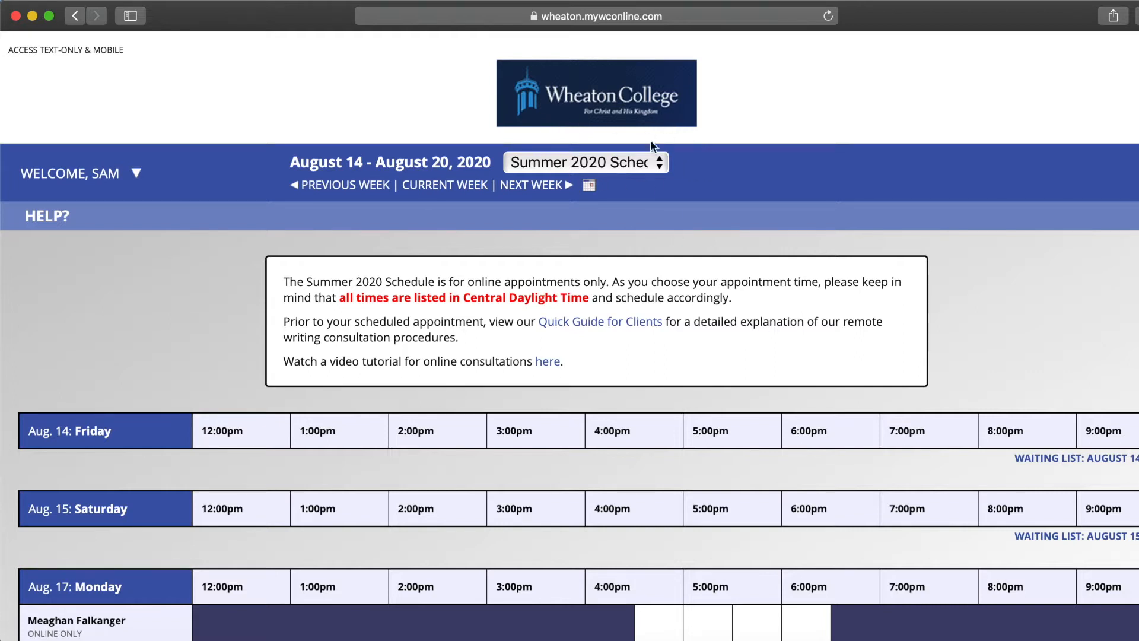
# - Check the available schedules and open a new appointment in the 7:30pm slot on Tuesday, August 18
pyautogui.click(661, 161)
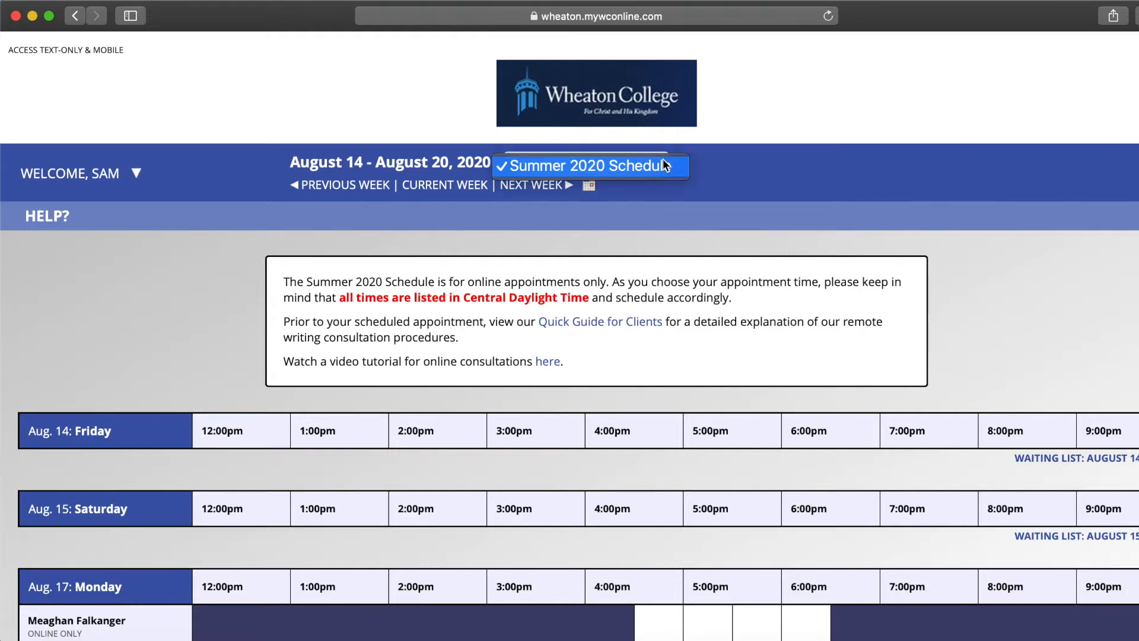
pyautogui.click(680, 217)
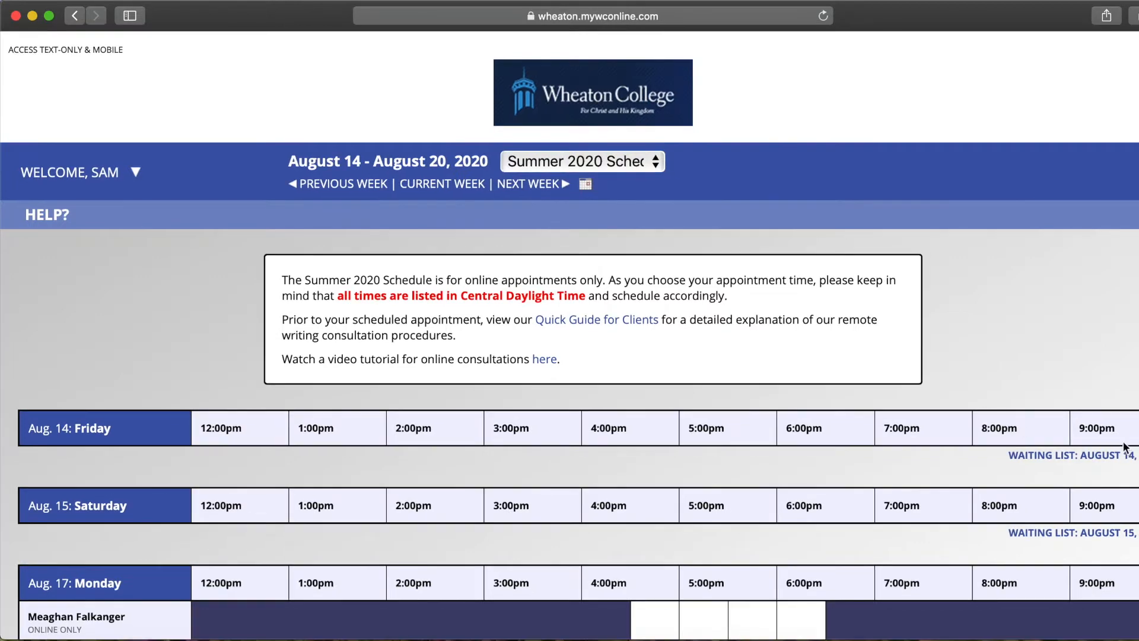
pyautogui.scroll(-5, 1068, 429)
pyautogui.scroll(-3, 570, 336)
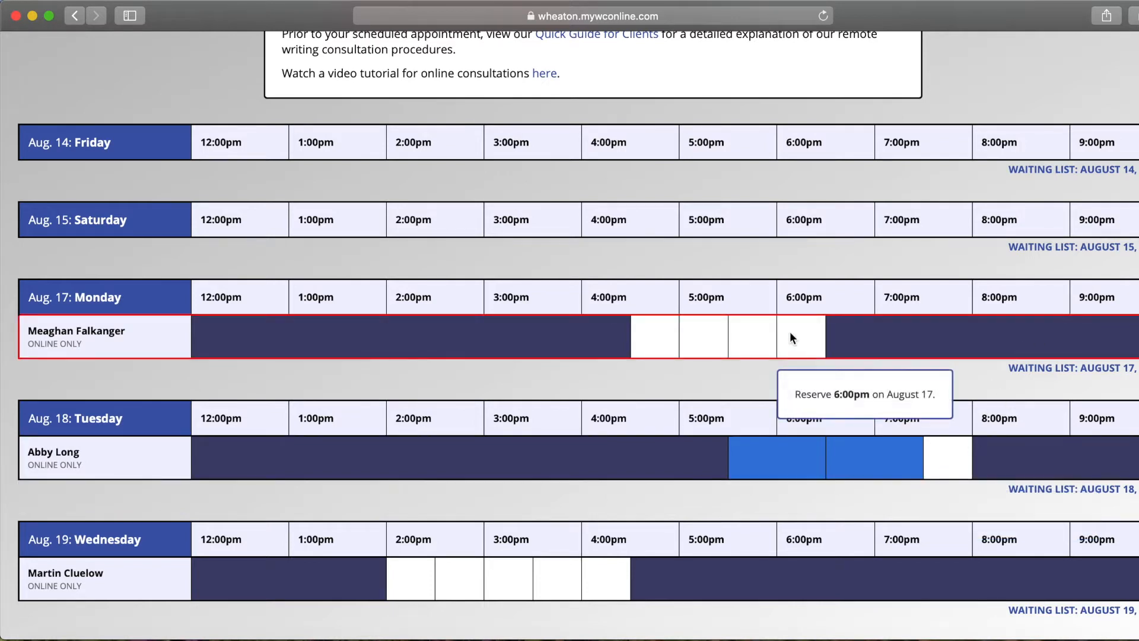
pyautogui.click(945, 457)
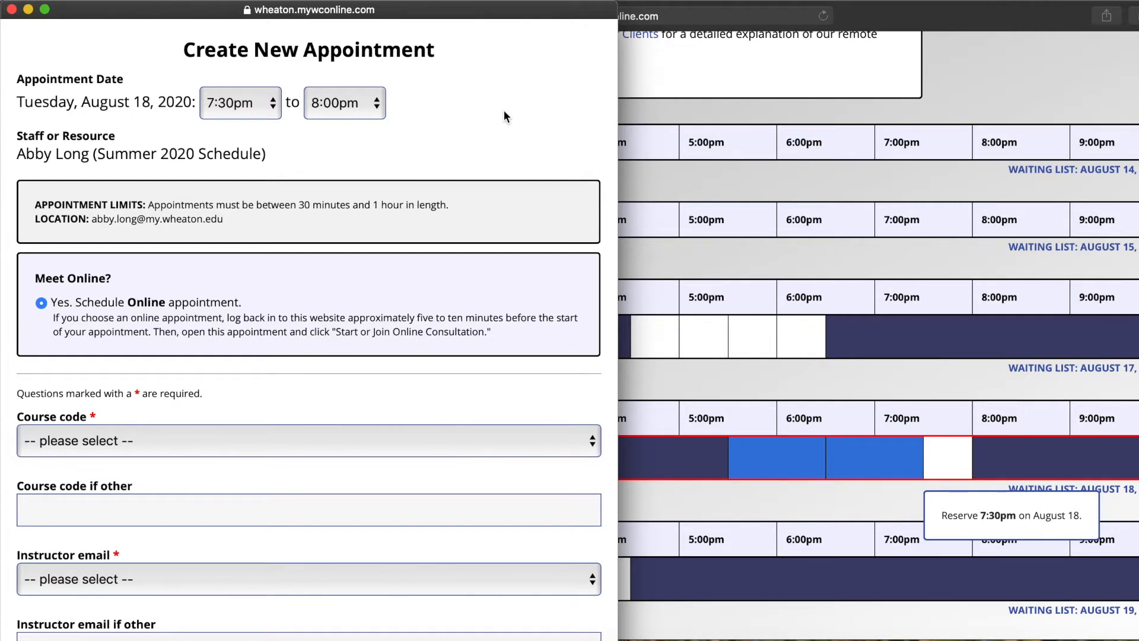
# - Set the appointment's course code to ENGL 111 and select the instructor's e-mail
pyautogui.scroll(-5, 338, 324)
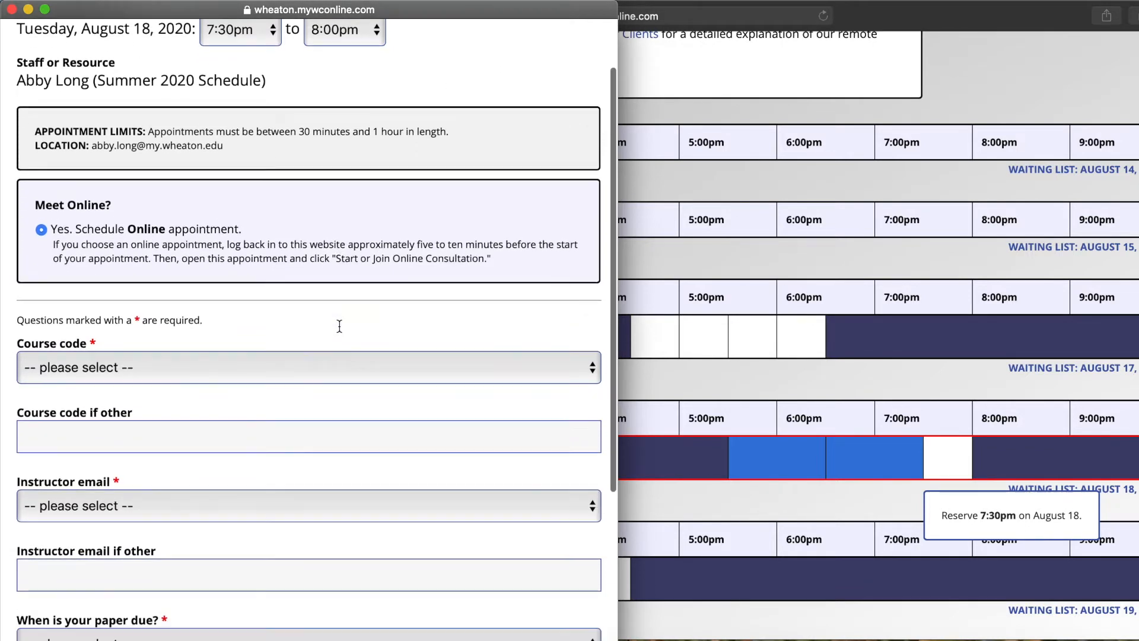
pyautogui.click(333, 285)
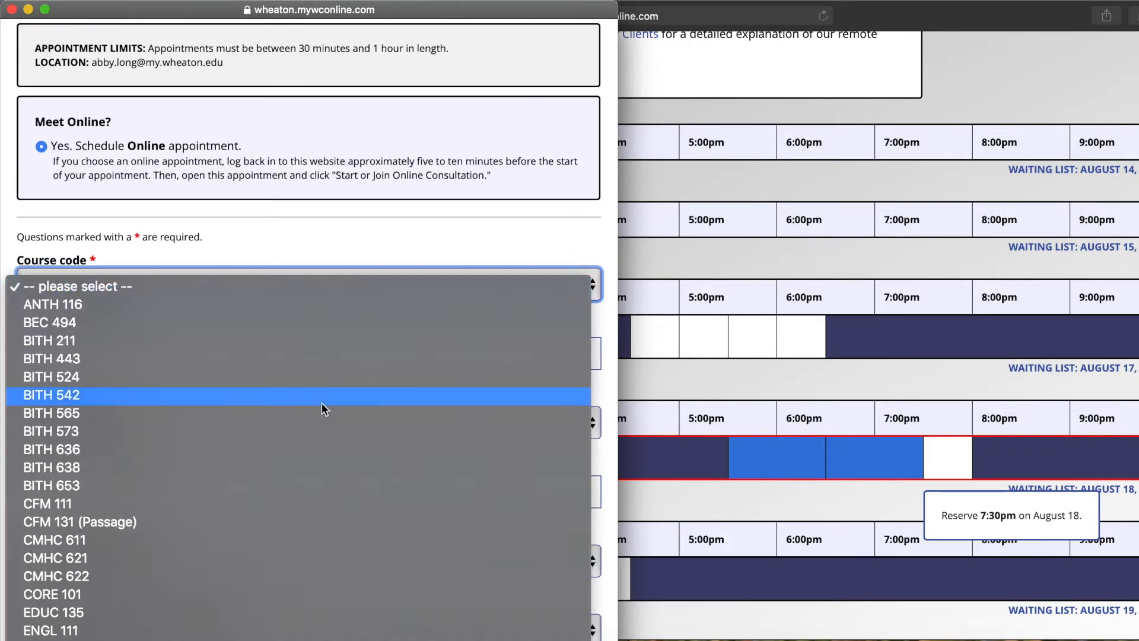
pyautogui.click(251, 610)
pyautogui.click(207, 424)
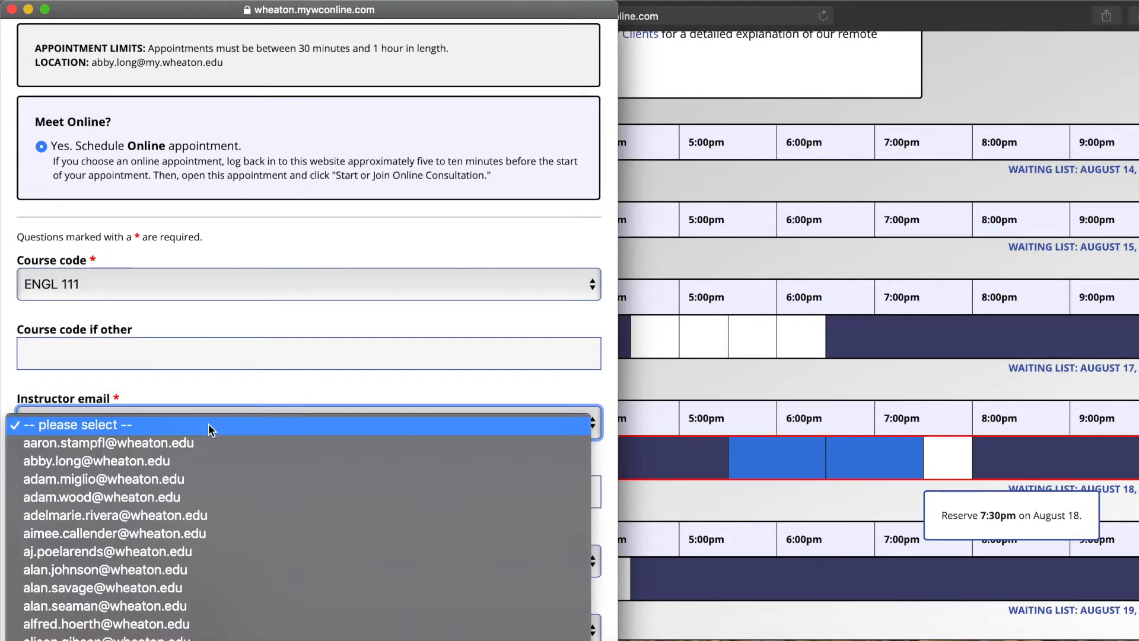
pyautogui.click(207, 461)
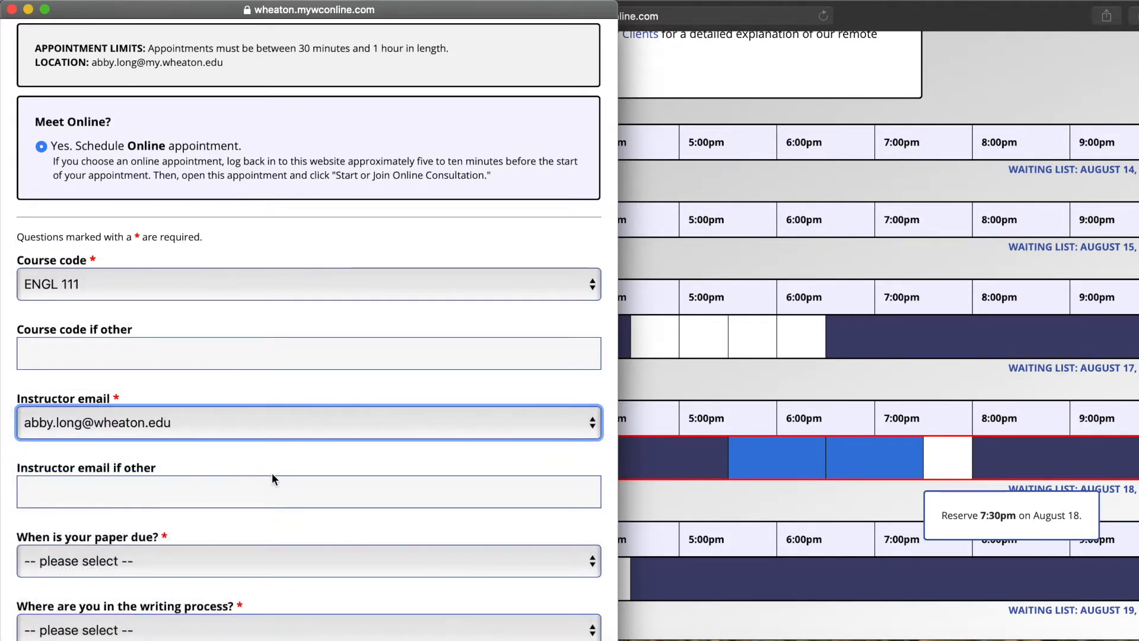
# - Set the paper's due date to "Within a week of appointment" and the writing process stage to "Early Draft"
pyautogui.scroll(-2, 272, 473)
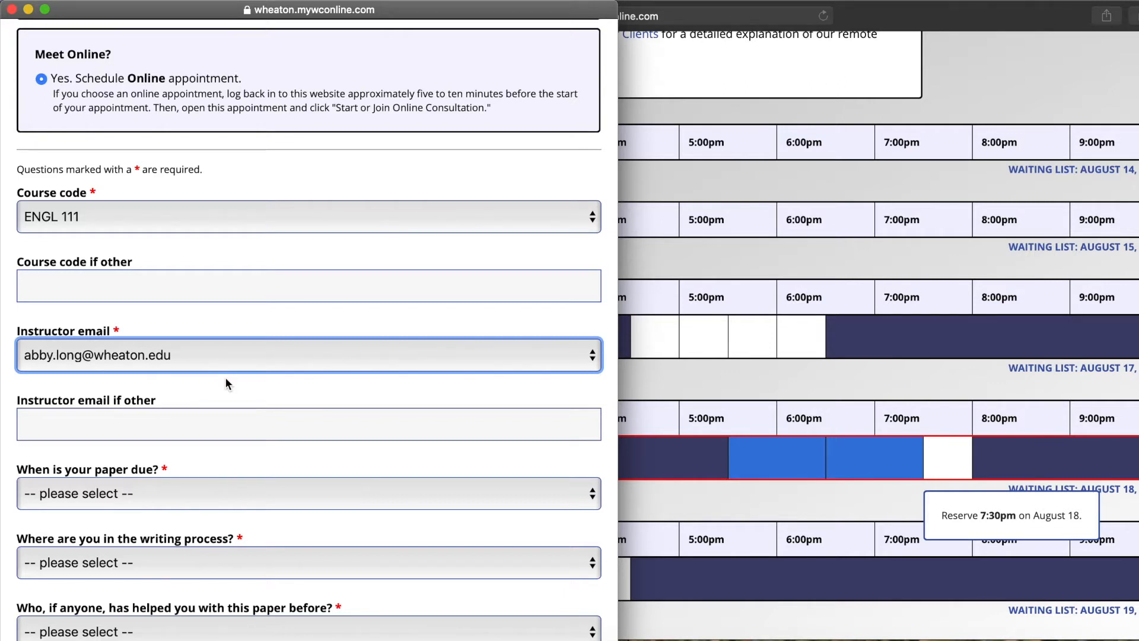
pyautogui.scroll(-3, 279, 415)
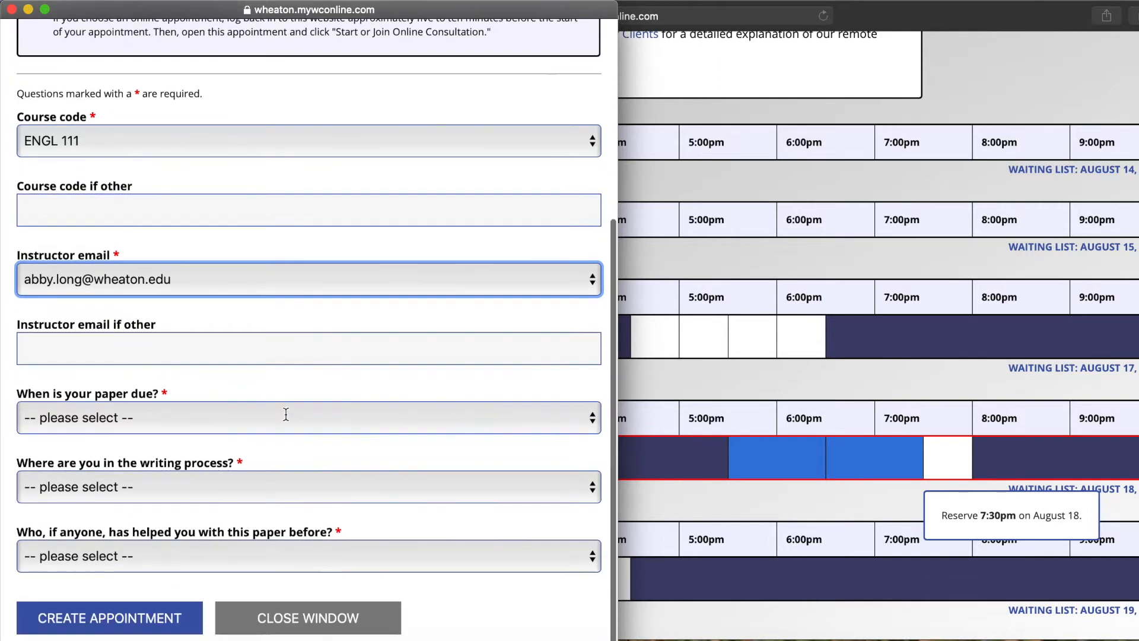
pyautogui.click(272, 408)
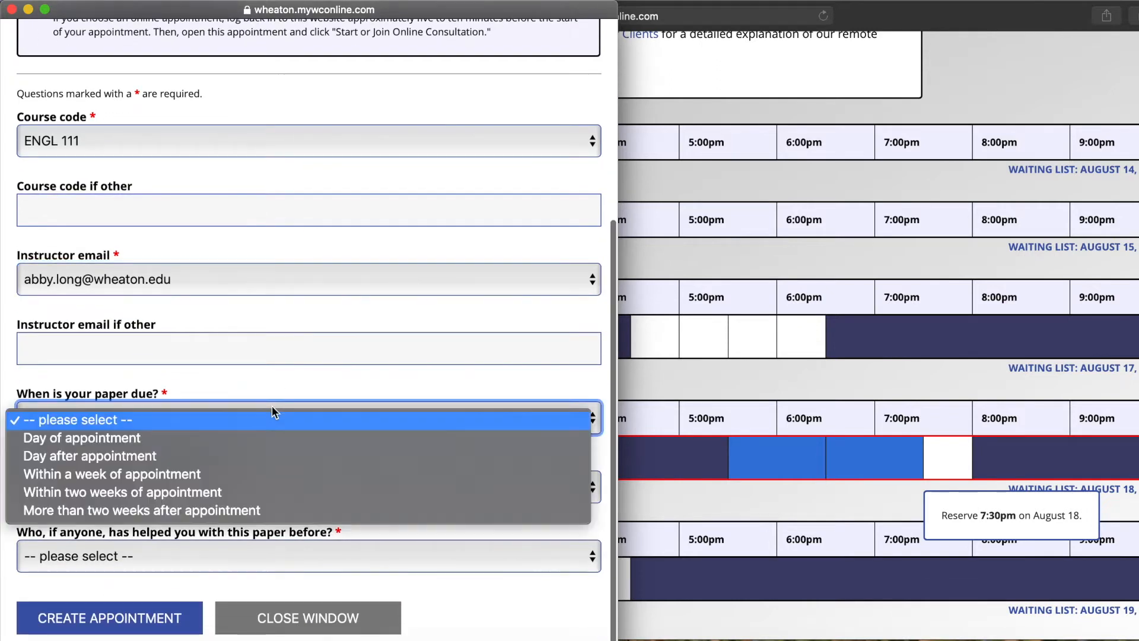
pyautogui.click(276, 474)
pyautogui.click(257, 485)
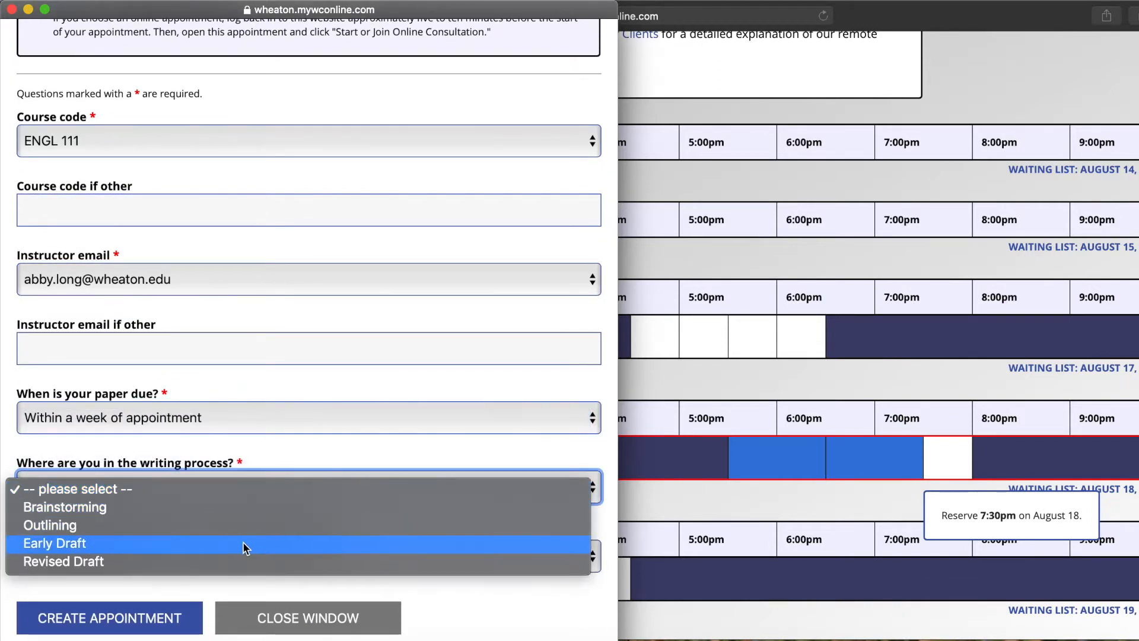
pyautogui.click(244, 543)
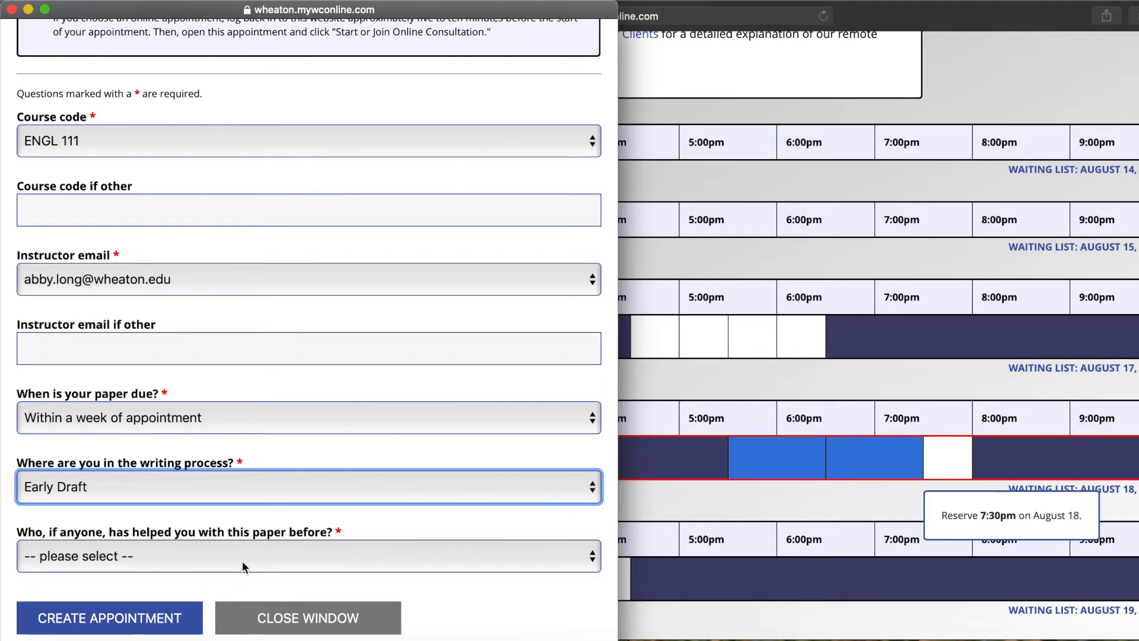
# - Set who has helped with the paper before to "Writing consultant" and create the appointment
pyautogui.click(242, 558)
pyautogui.click(239, 613)
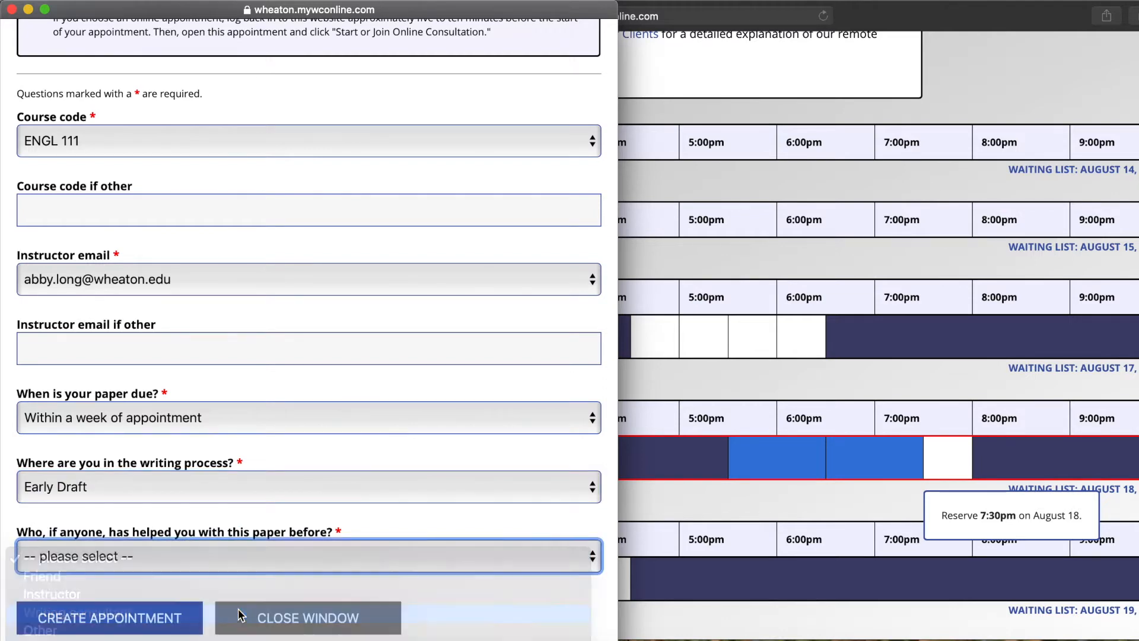
pyautogui.scroll(-1, 325, 465)
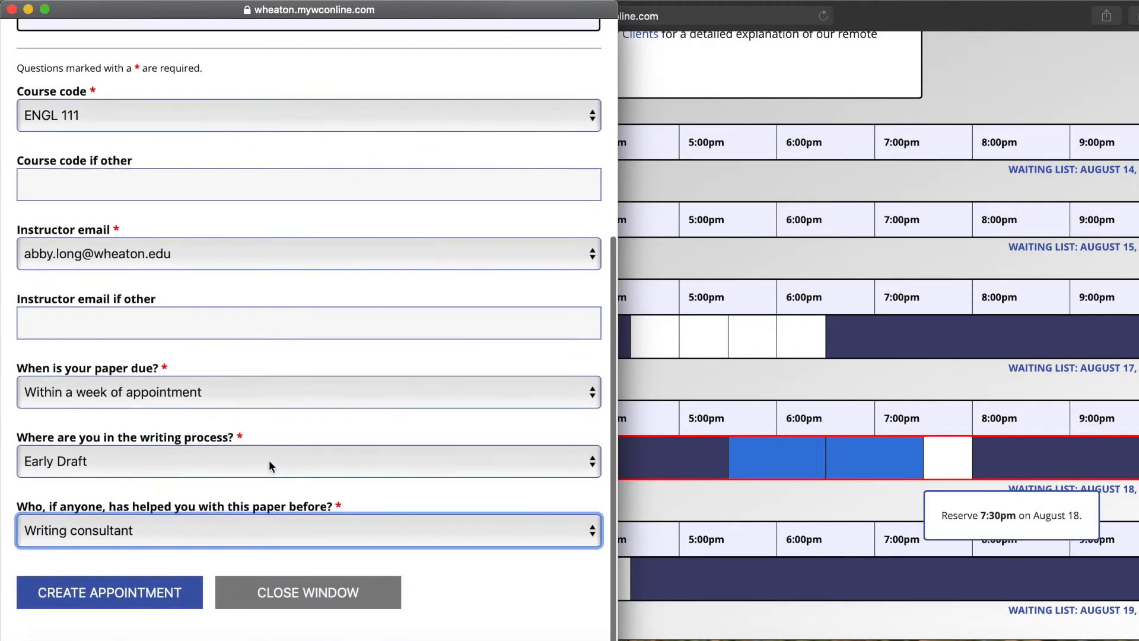
pyautogui.click(121, 607)
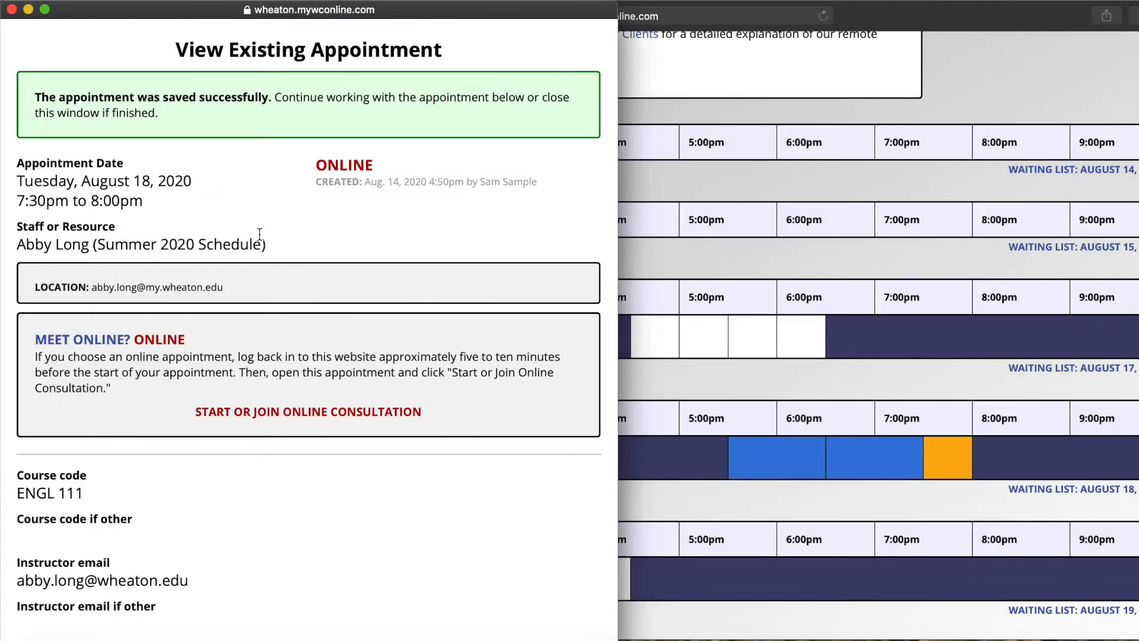
# - Review the saved appointment's details and close its window
pyautogui.scroll(-2, 280, 517)
pyautogui.scroll(-5, 280, 517)
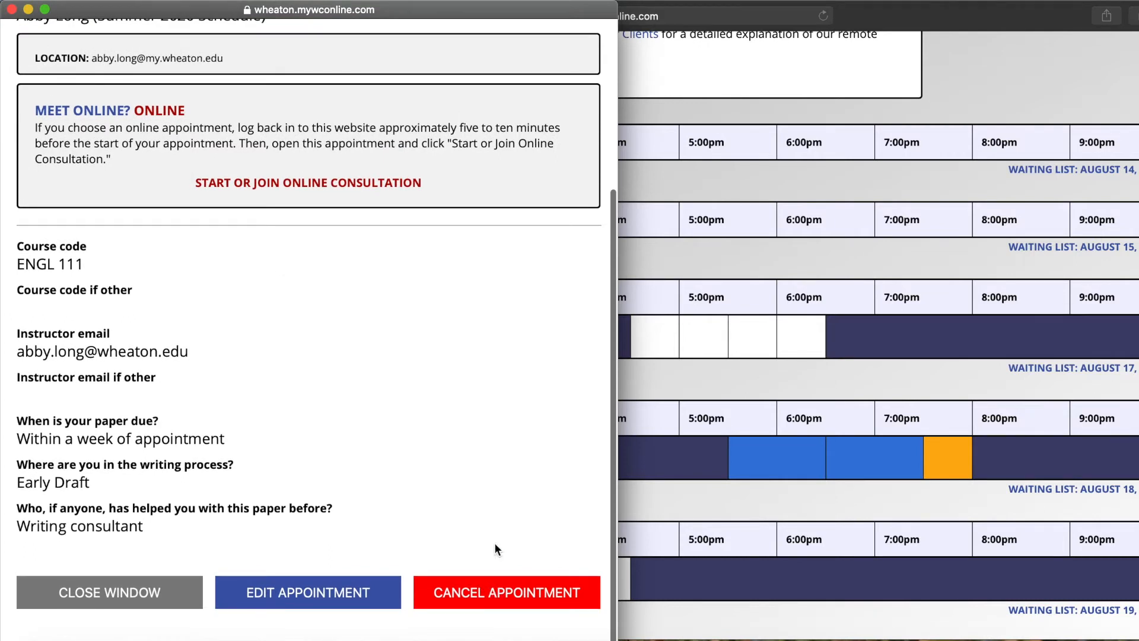
pyautogui.click(115, 593)
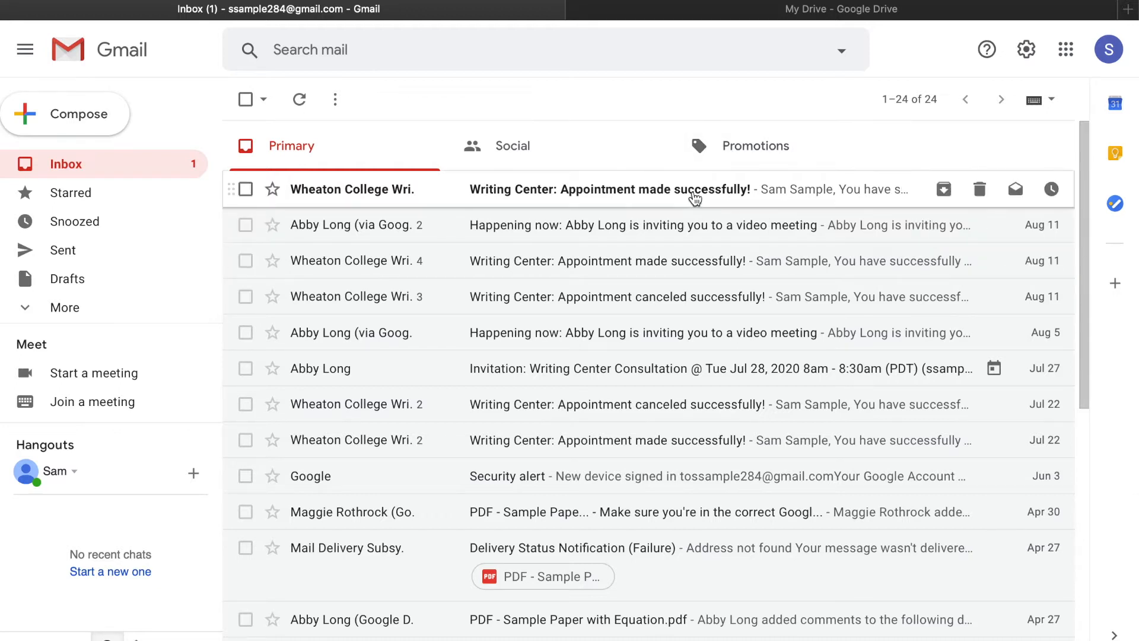
# - Open the Writing Center's newest appointment confirmation message in Gmail and locate the consultant's e-mail address in it
pyautogui.click(695, 198)
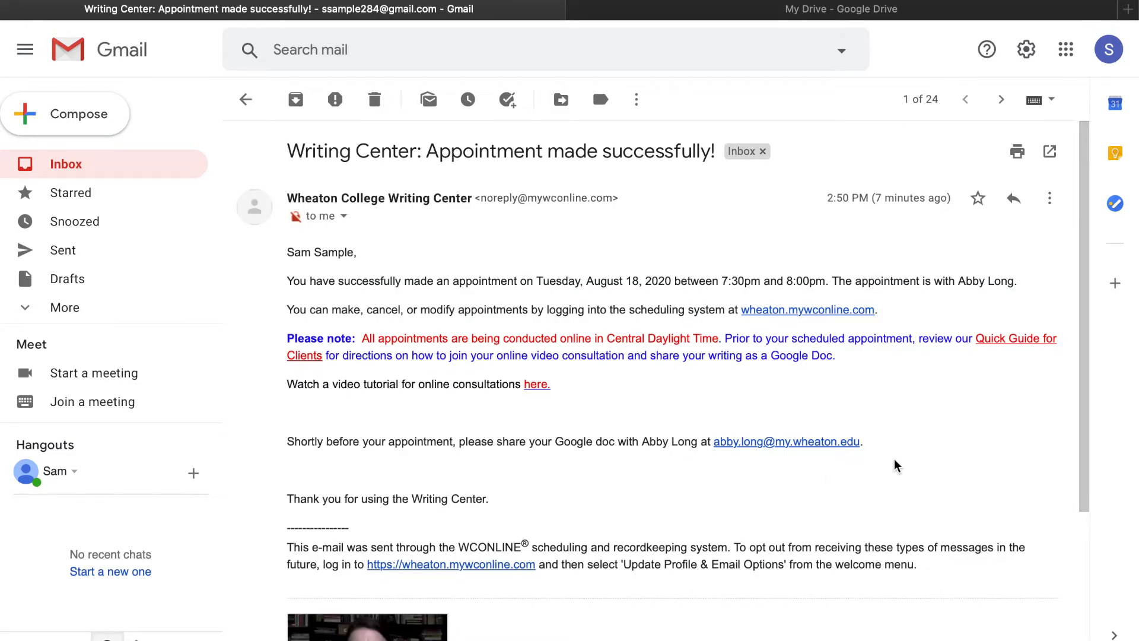
pyautogui.moveTo(895, 450); pyautogui.dragTo(714, 450)
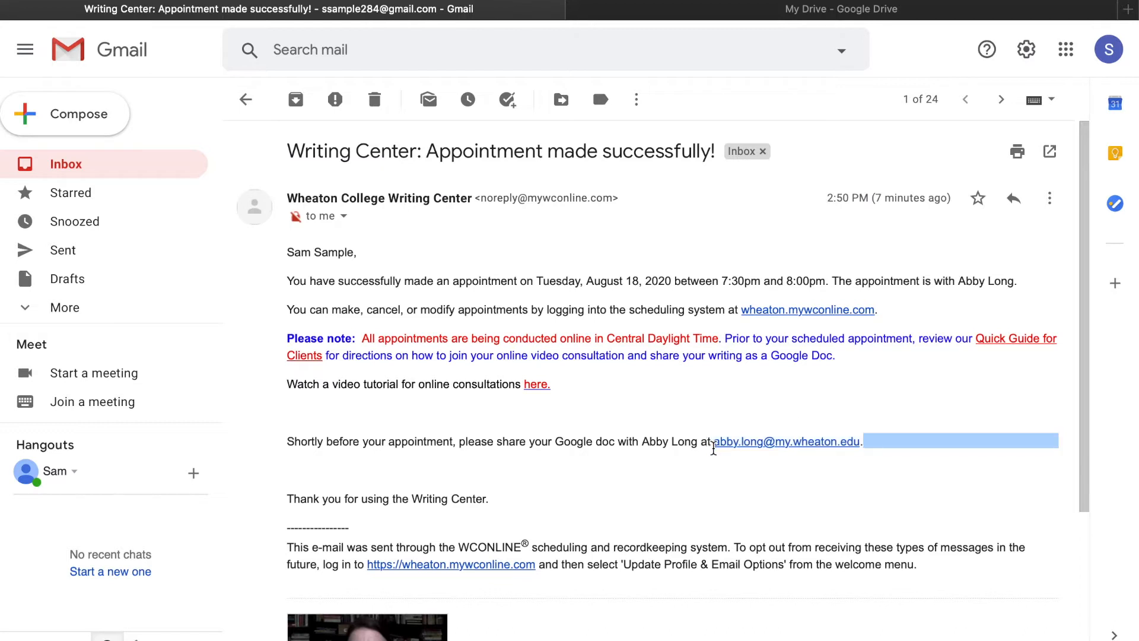
pyautogui.click(663, 432)
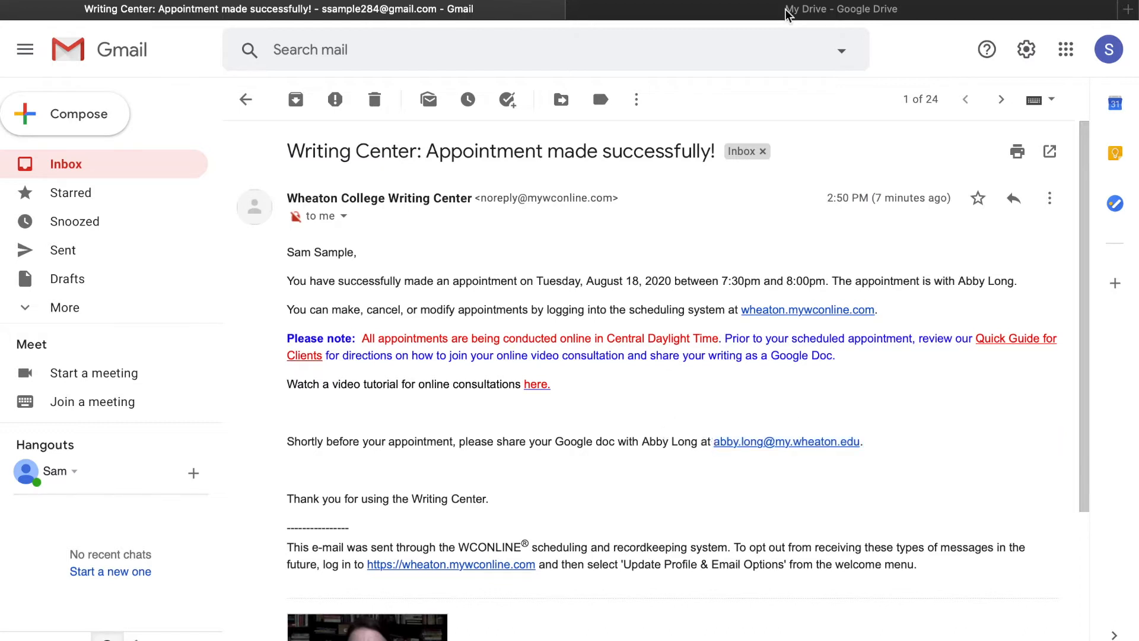
# - Switch to Google Drive and open the "! Writing Consultation Sample Document" file
pyautogui.click(833, 10)
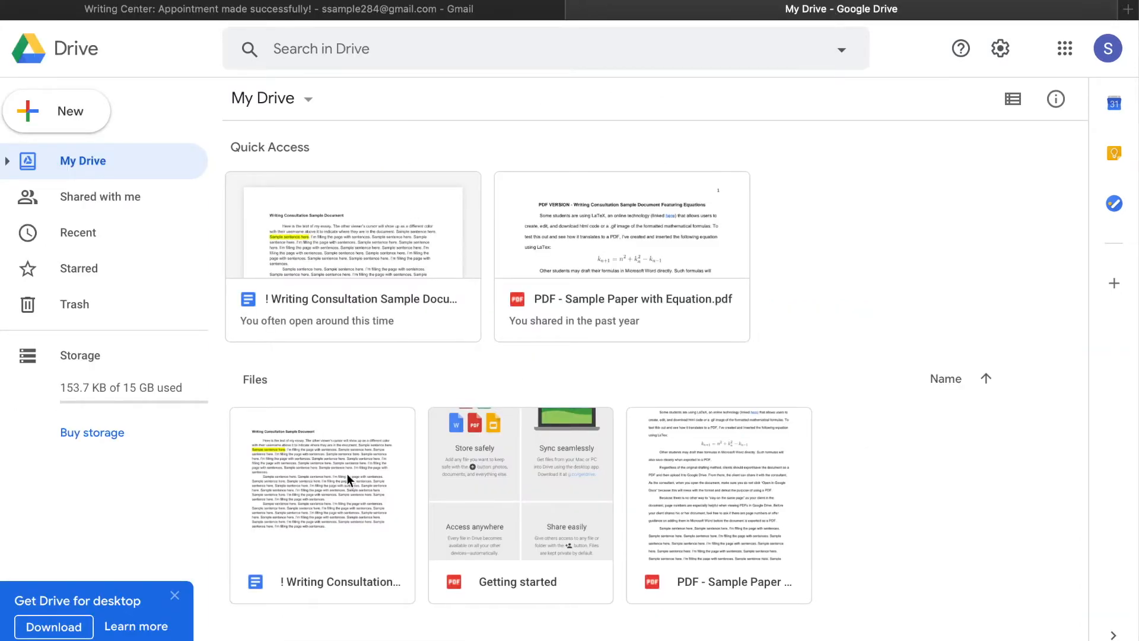
pyautogui.click(383, 258)
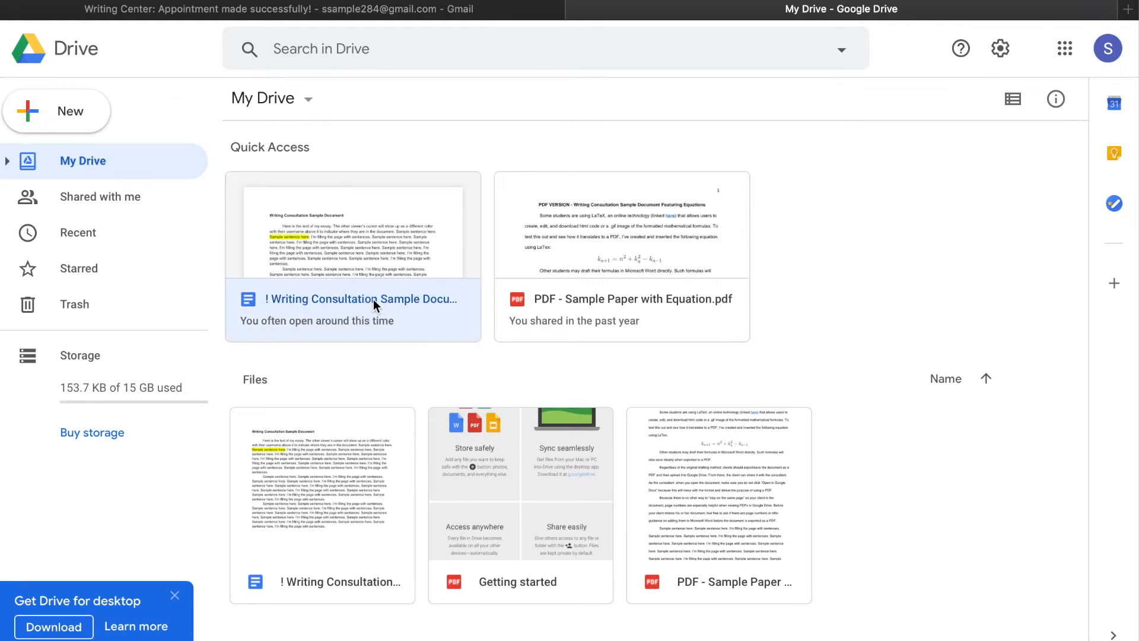
pyautogui.doubleClick(372, 299)
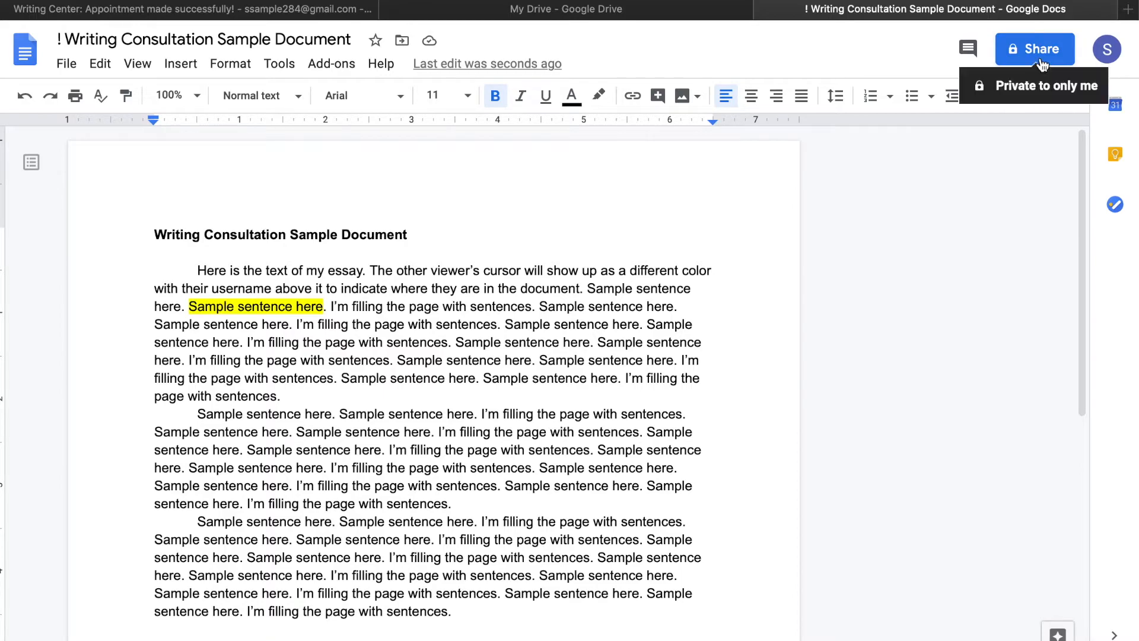
# - Open the document's sharing settings and add the consultant's e-mail as a recipient
pyautogui.click(1036, 60)
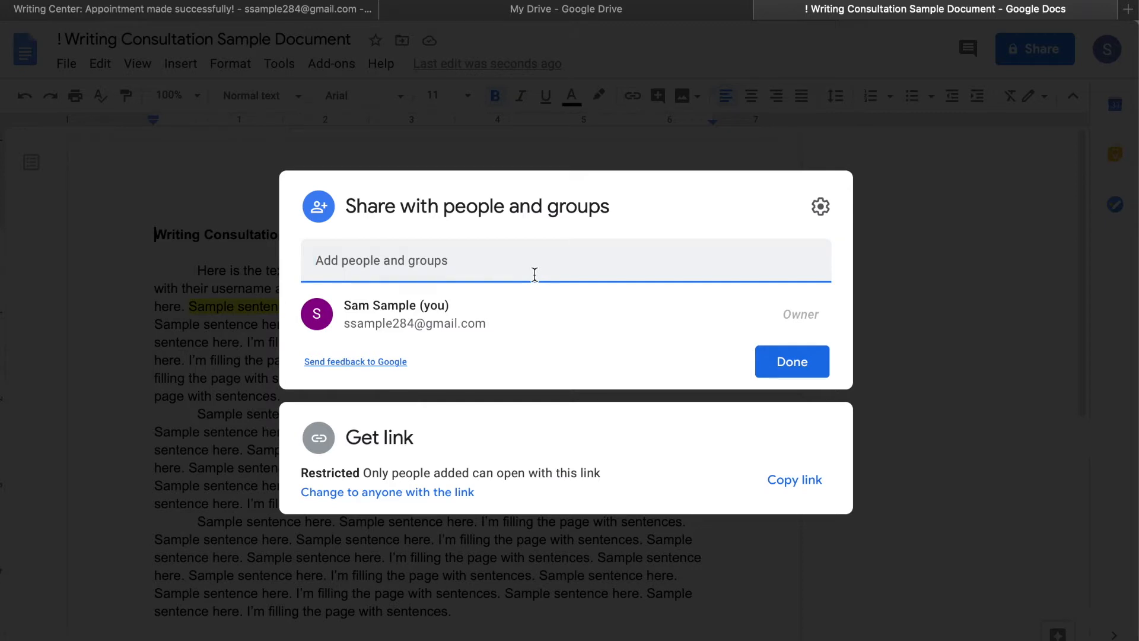
pyautogui.write('bb')
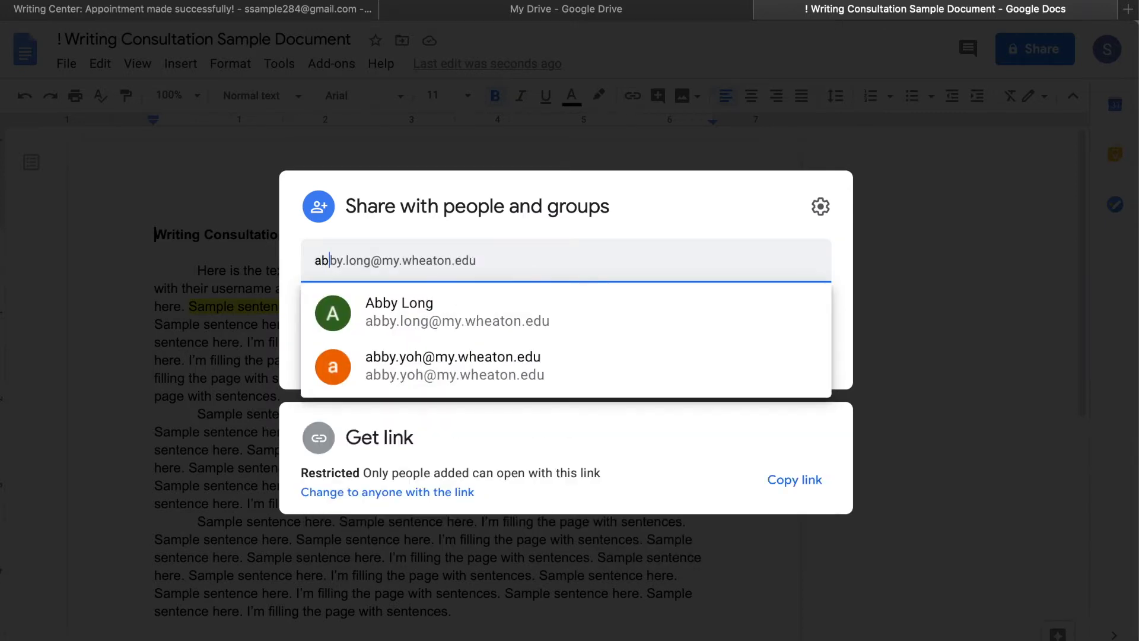
pyautogui.click(461, 321)
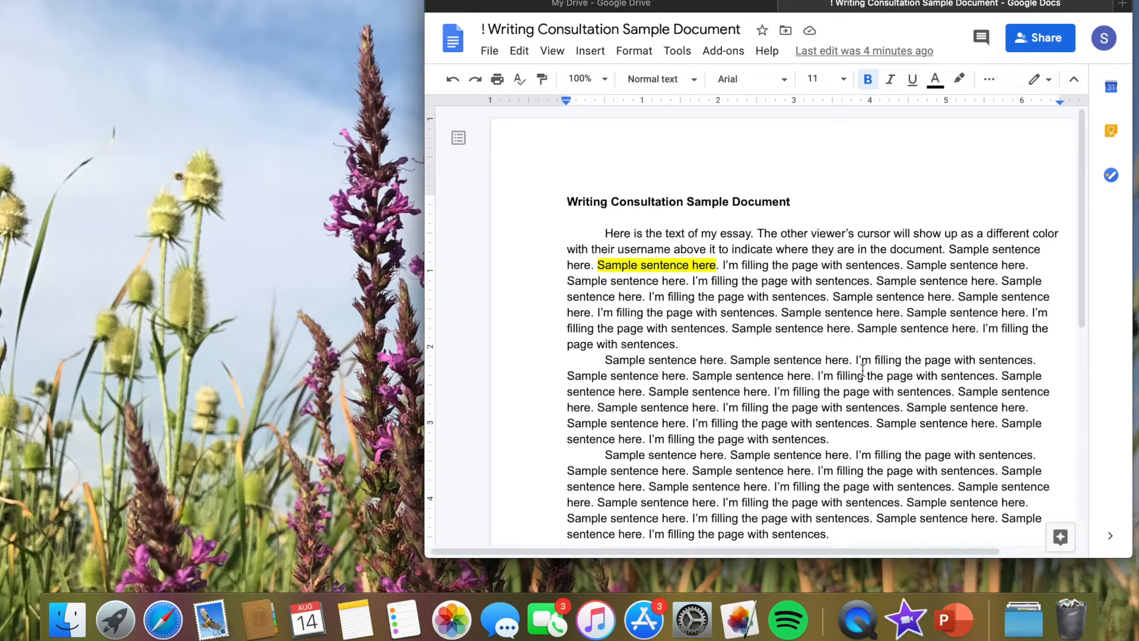
# - Open Gmail in a new Safari window beside the document and follow the meeting link in the newest Google Meet invitation
pyautogui.rightClick(157, 635)
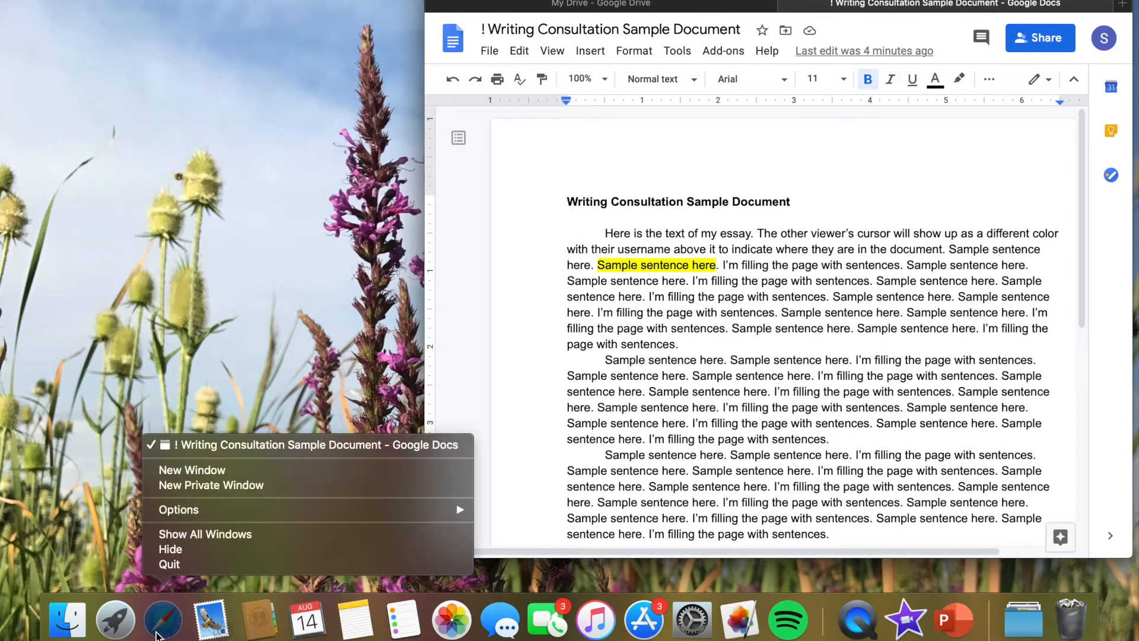
pyautogui.click(196, 472)
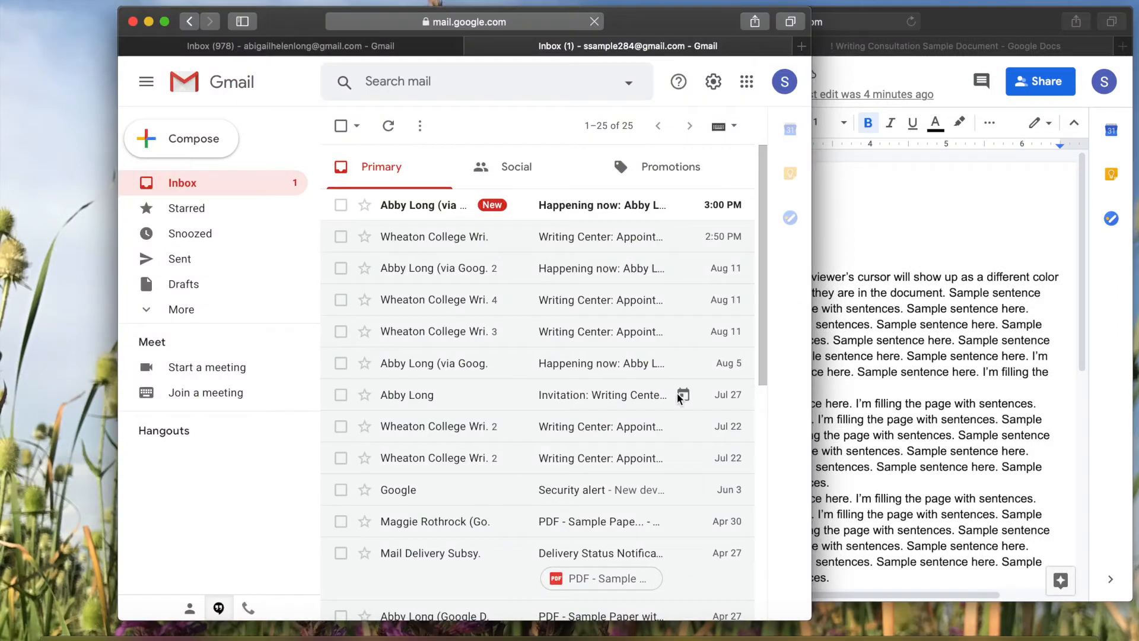
pyautogui.moveTo(638, 30); pyautogui.dragTo(542, 30)
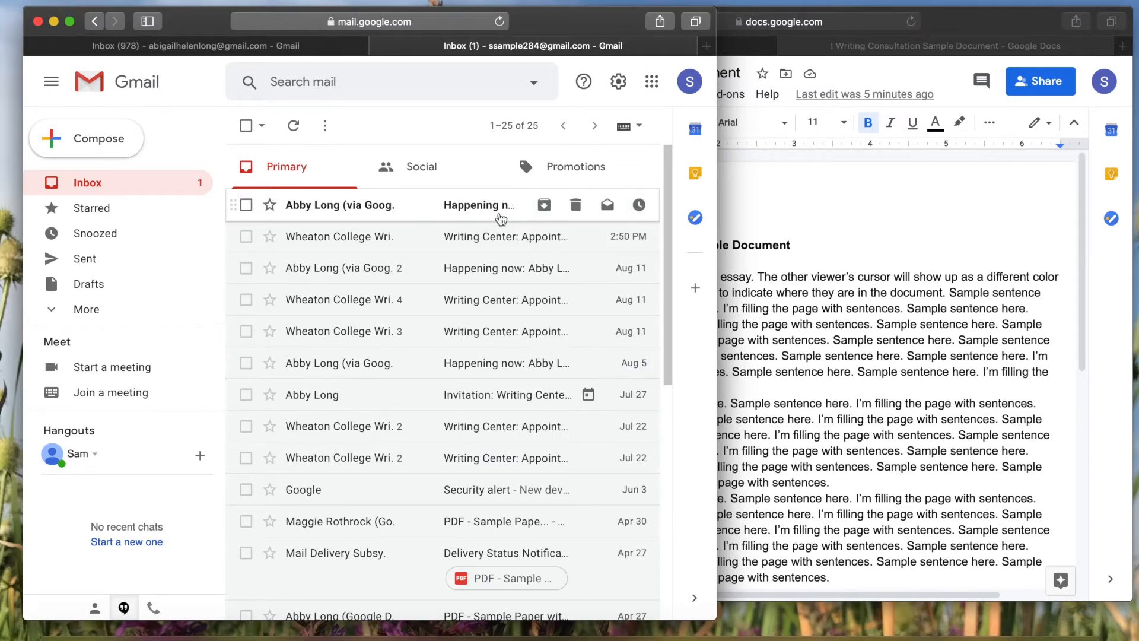
pyautogui.click(501, 219)
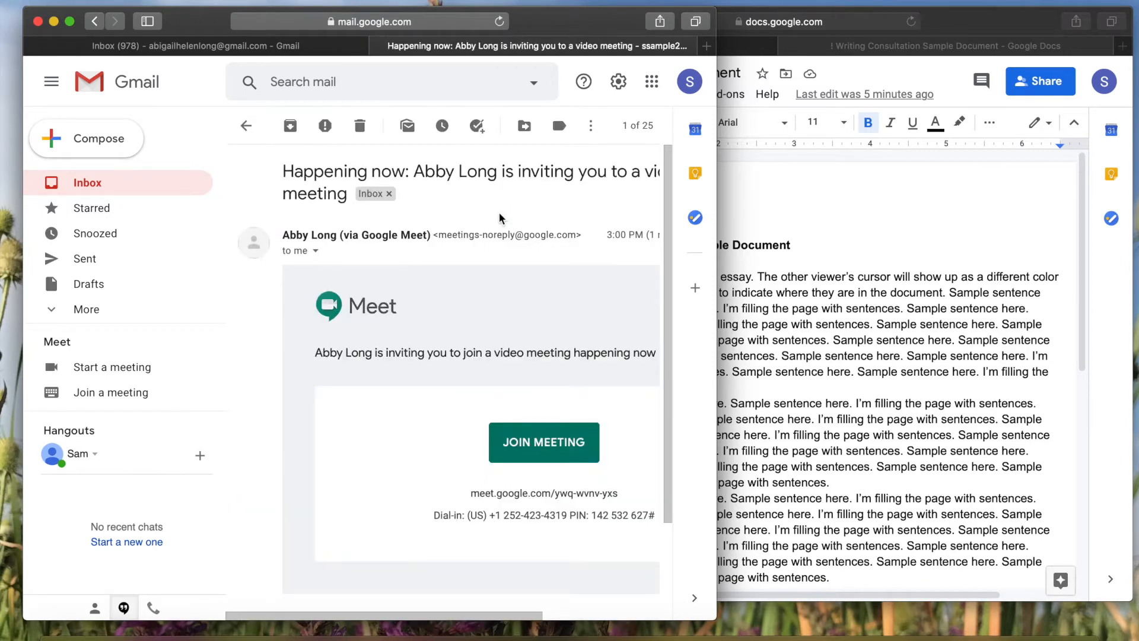
pyautogui.click(556, 441)
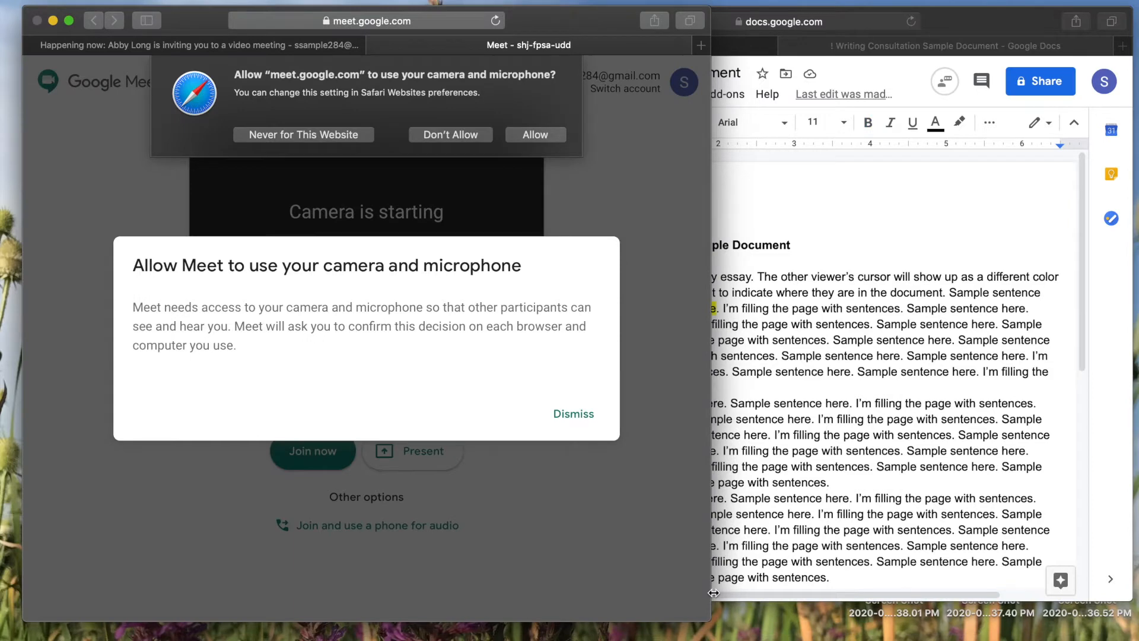
# - Join the Google Meet call with camera and microphone access allowed, and shrink its window to fit beside the document
pyautogui.click(540, 136)
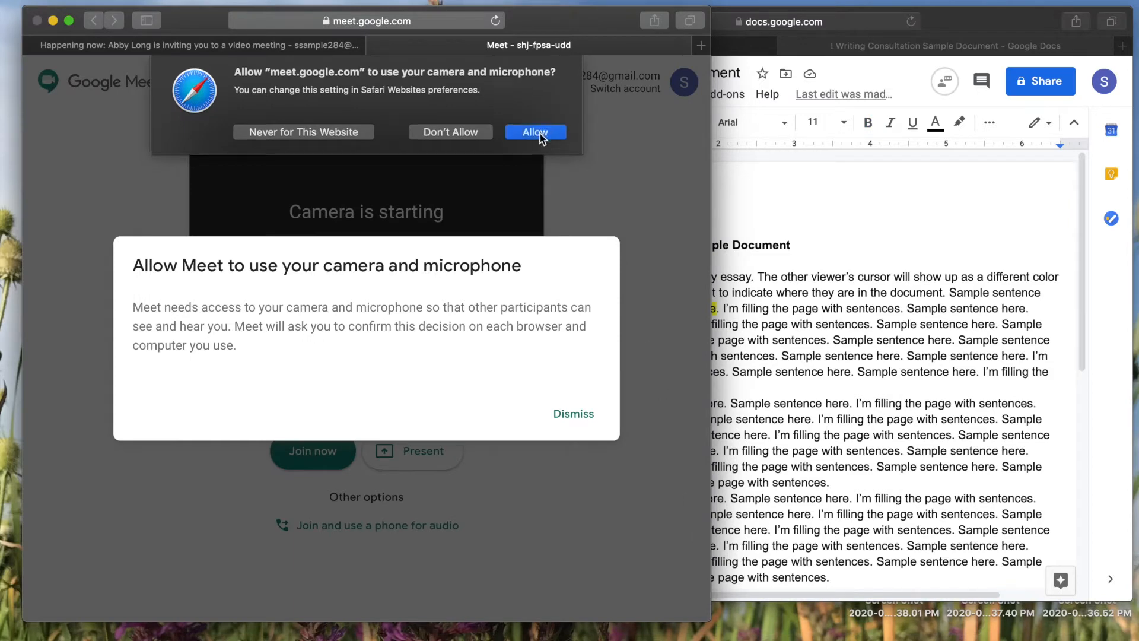
pyautogui.click(576, 406)
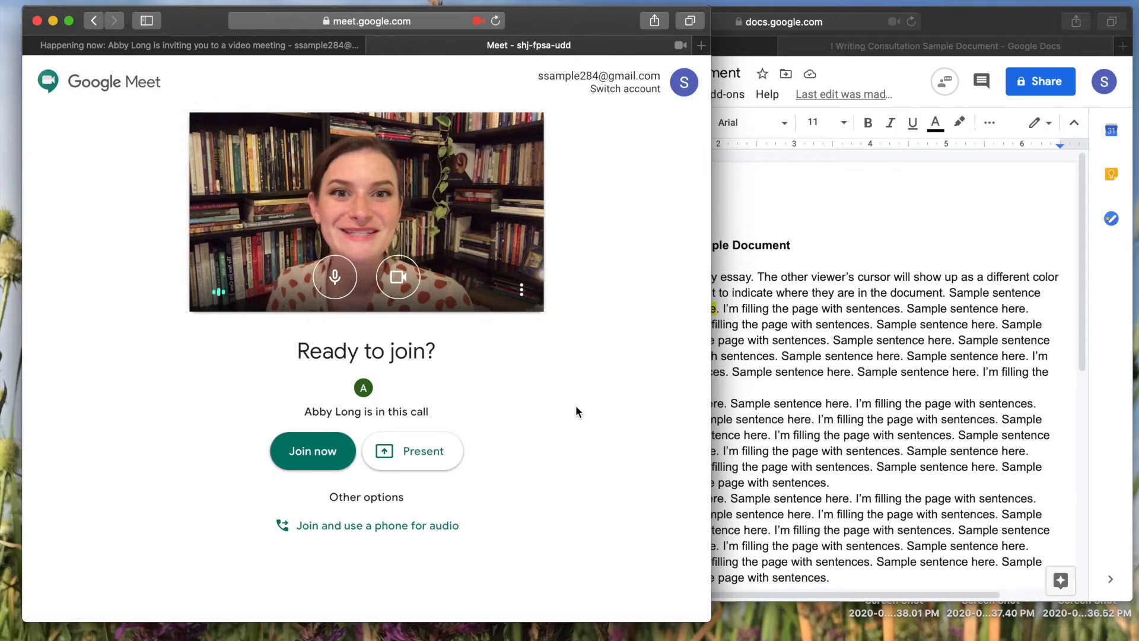
pyautogui.click(308, 464)
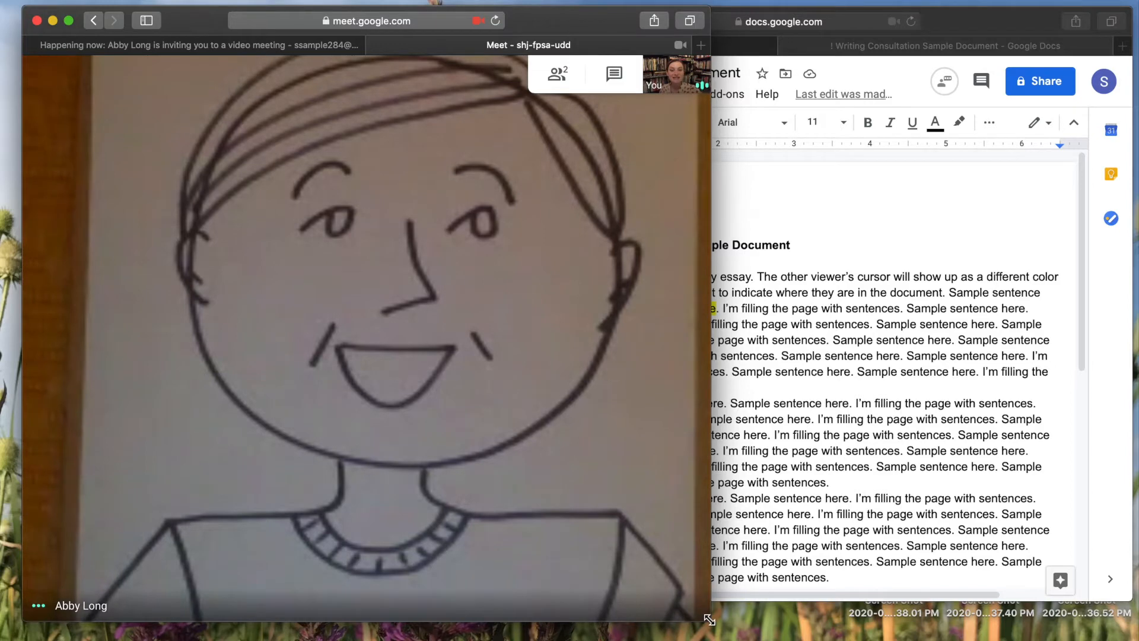
pyautogui.moveTo(709, 620); pyautogui.dragTo(409, 471)
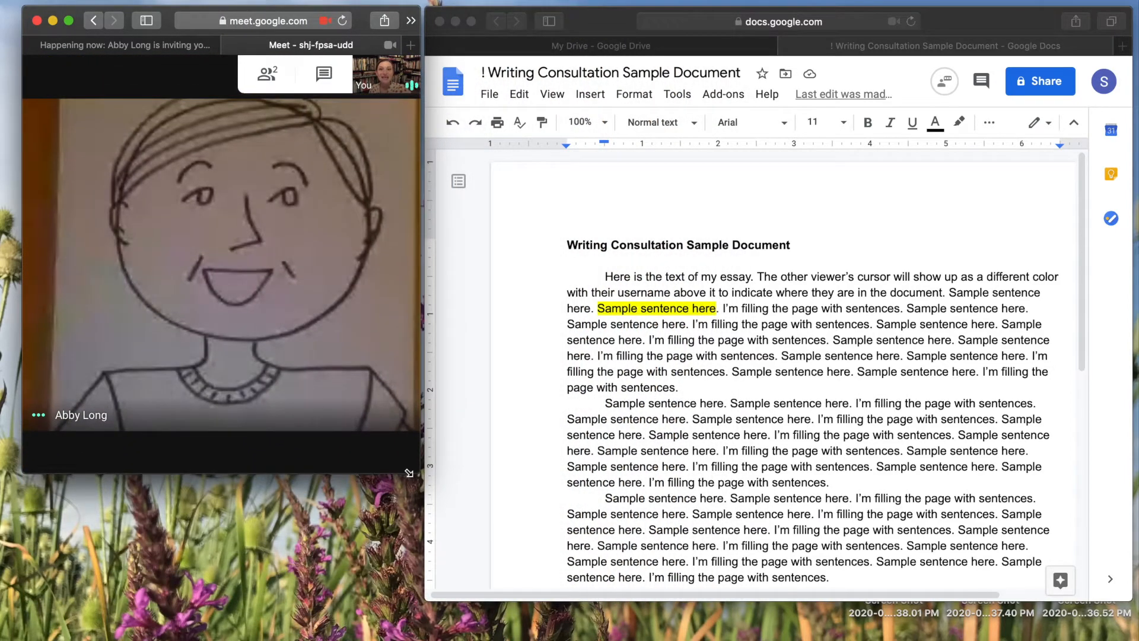
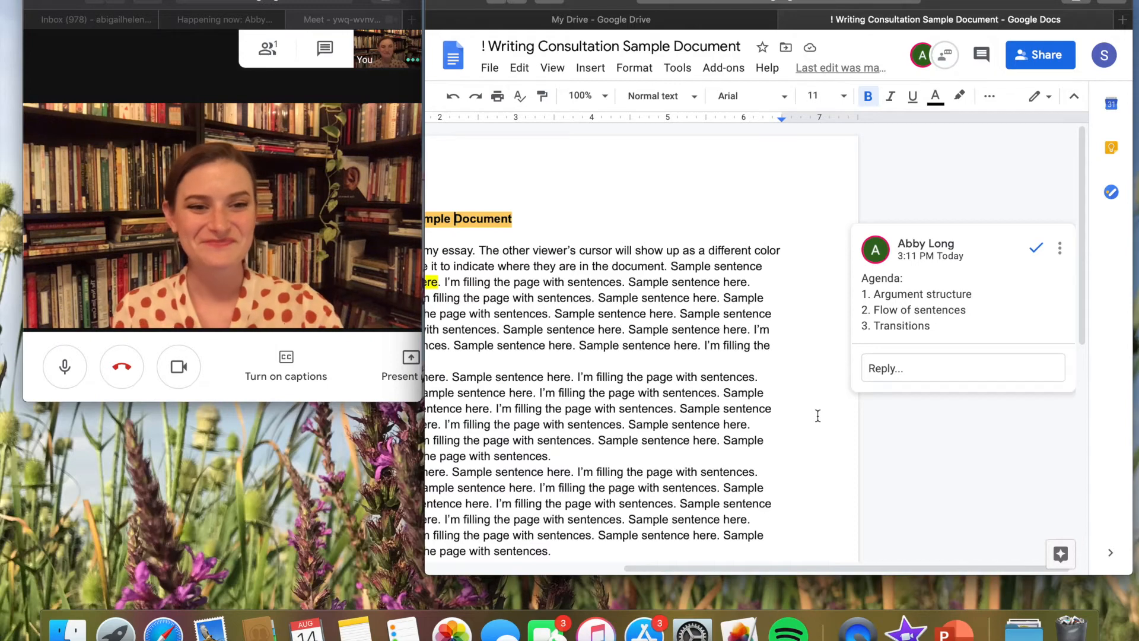
pyautogui.hscroll(-5, 818, 415)
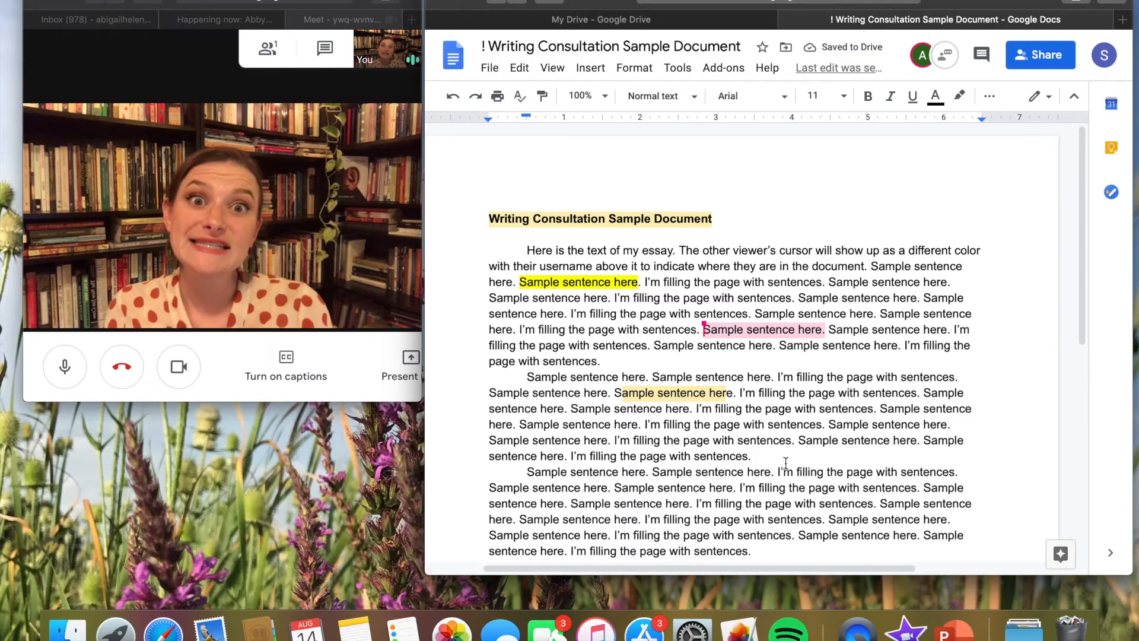
pyautogui.click(786, 462)
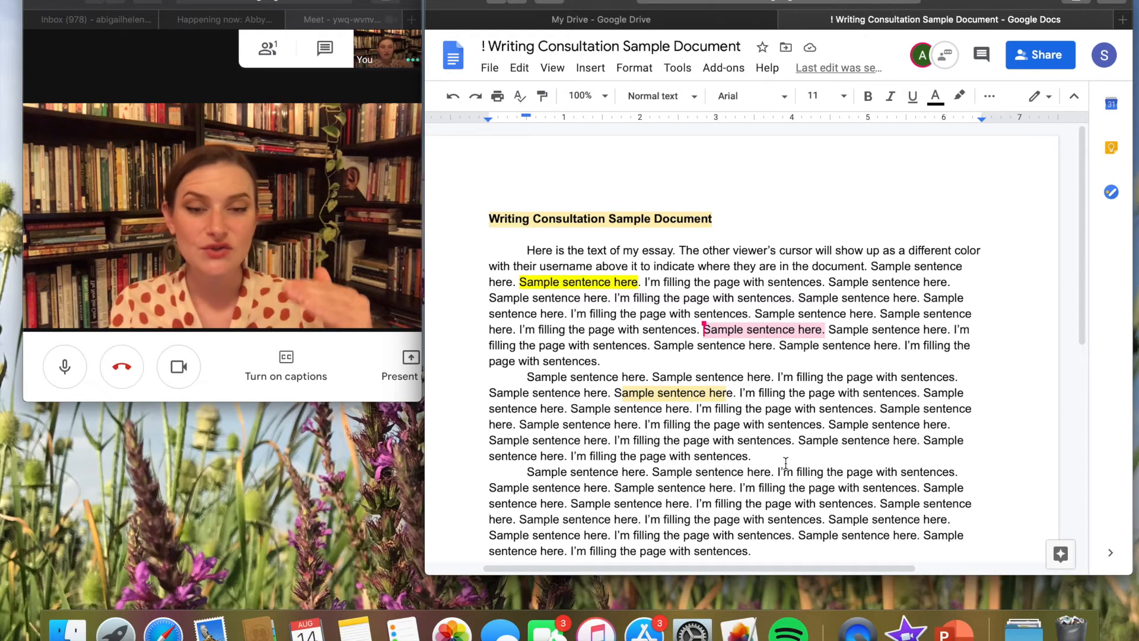
pyautogui.scroll(-5, 785, 462)
pyautogui.scroll(5, 785, 462)
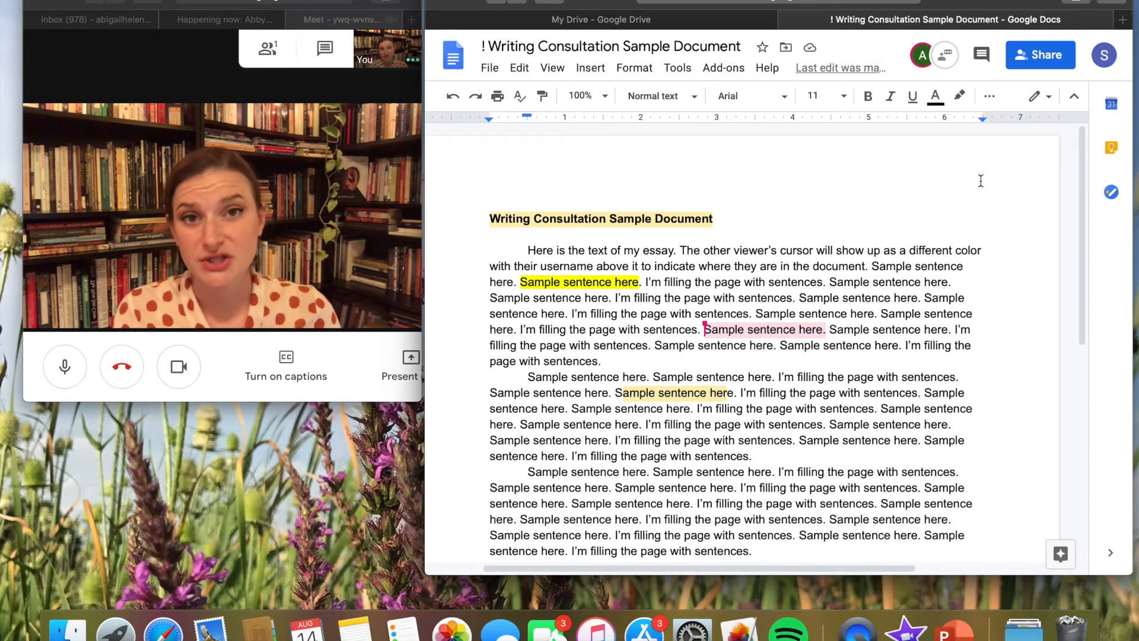
pyautogui.press('super+Up')
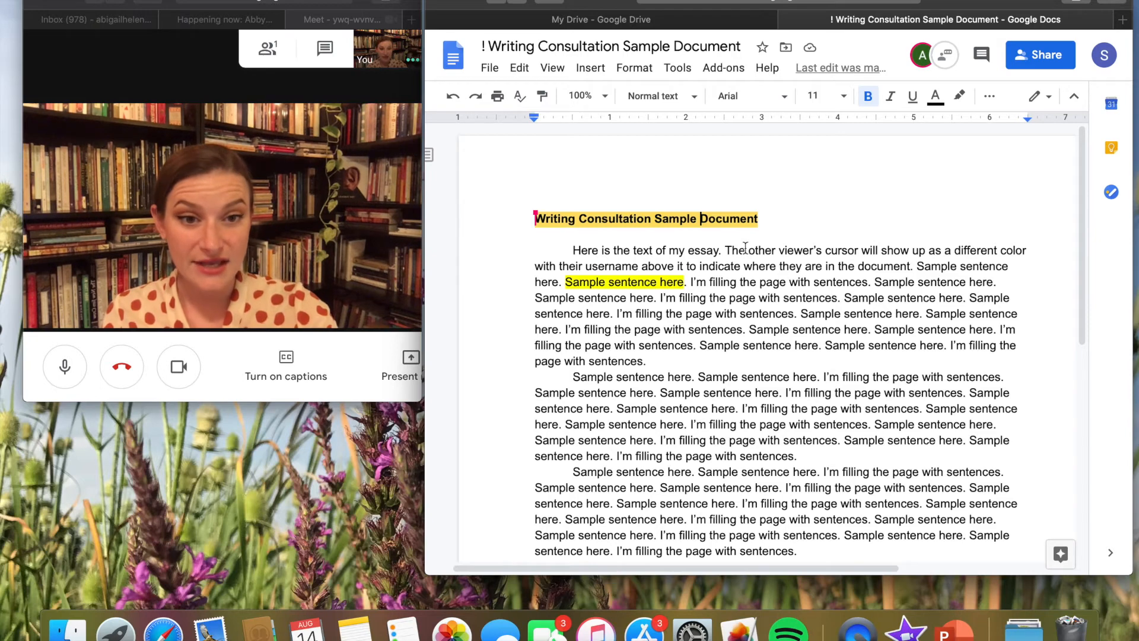
# - Point out passages in the first paragraph by selecting part of the second sentence and the yellow-highlighted "Sample sentence here"
pyautogui.moveTo(726, 250); pyautogui.dragTo(805, 262)
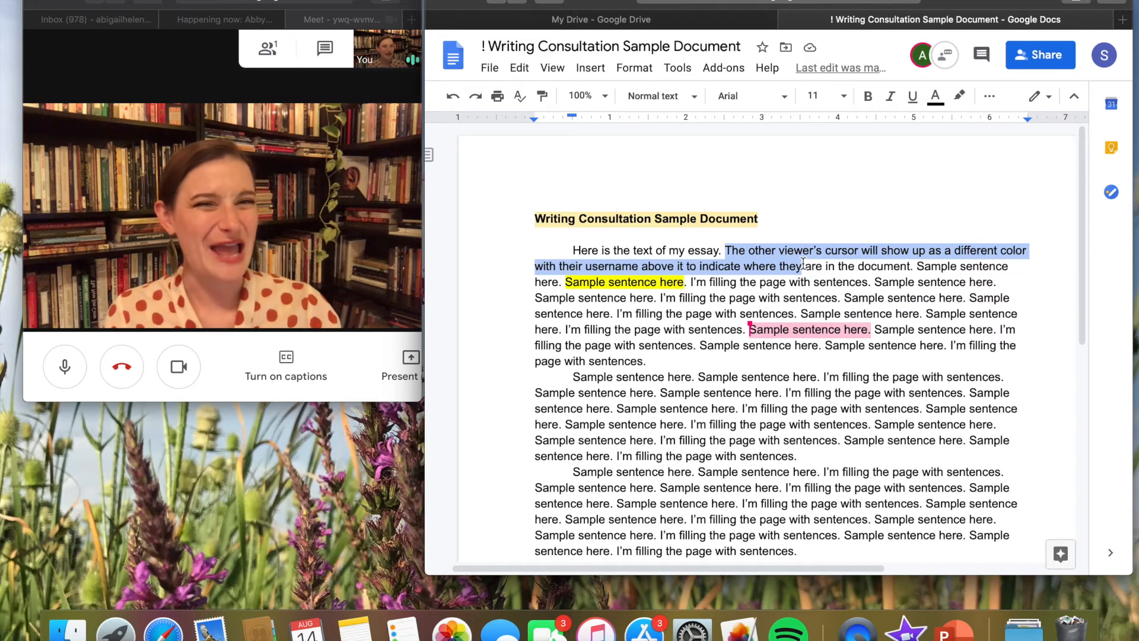
pyautogui.click(653, 360)
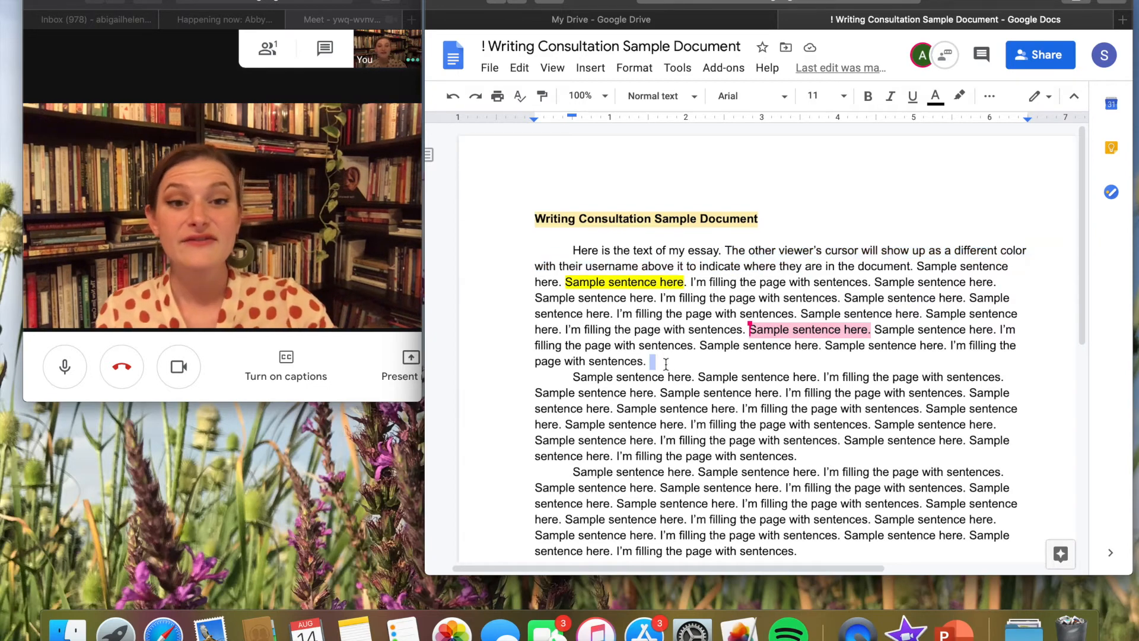
pyautogui.click(683, 279)
pyautogui.moveTo(683, 278); pyautogui.dragTo(565, 284)
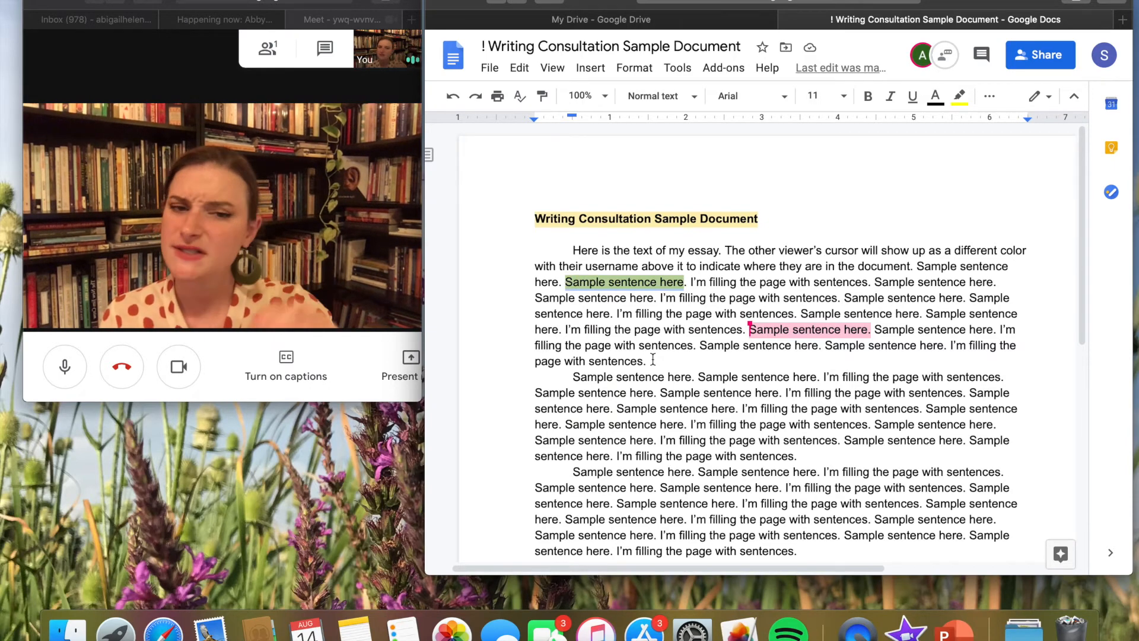
pyautogui.click(679, 330)
# - Add the comment "Comment - help!" to the "ample sentence her" text in the second line of the second paragraph
pyautogui.moveTo(774, 393); pyautogui.dragTo(669, 391)
pyautogui.rightClick(668, 392)
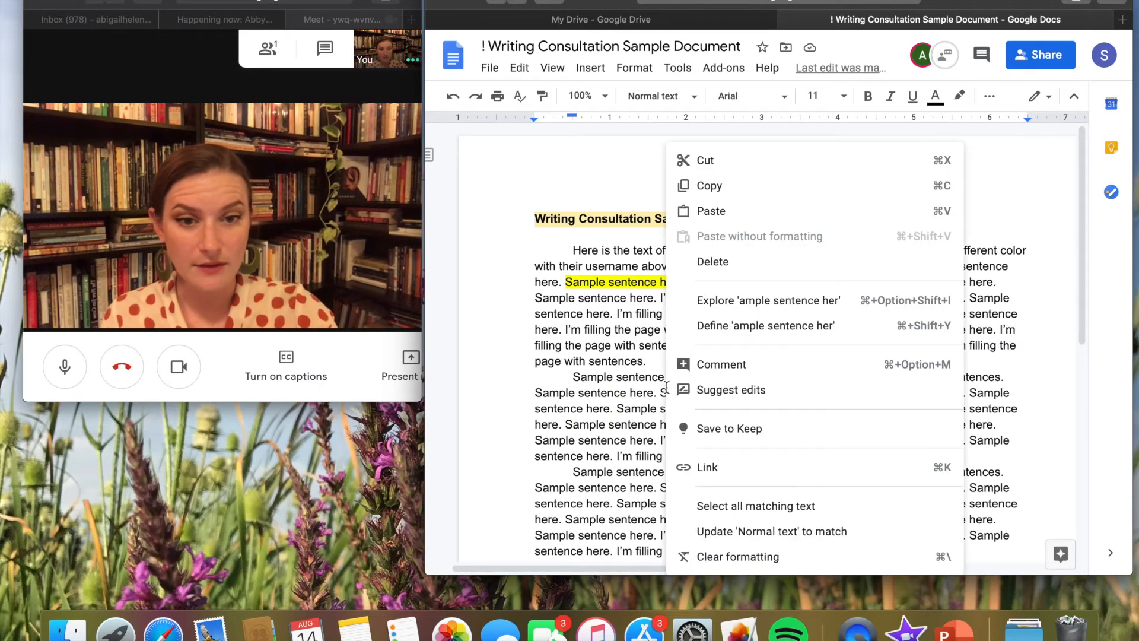
pyautogui.click(722, 370)
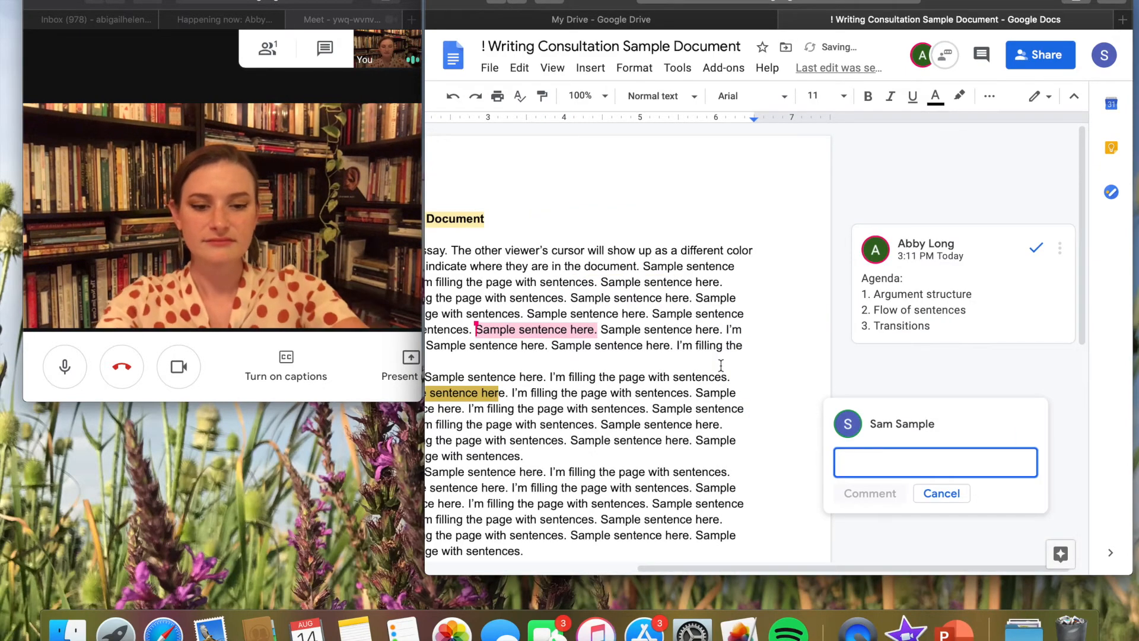
pyautogui.write('Comment - help!')
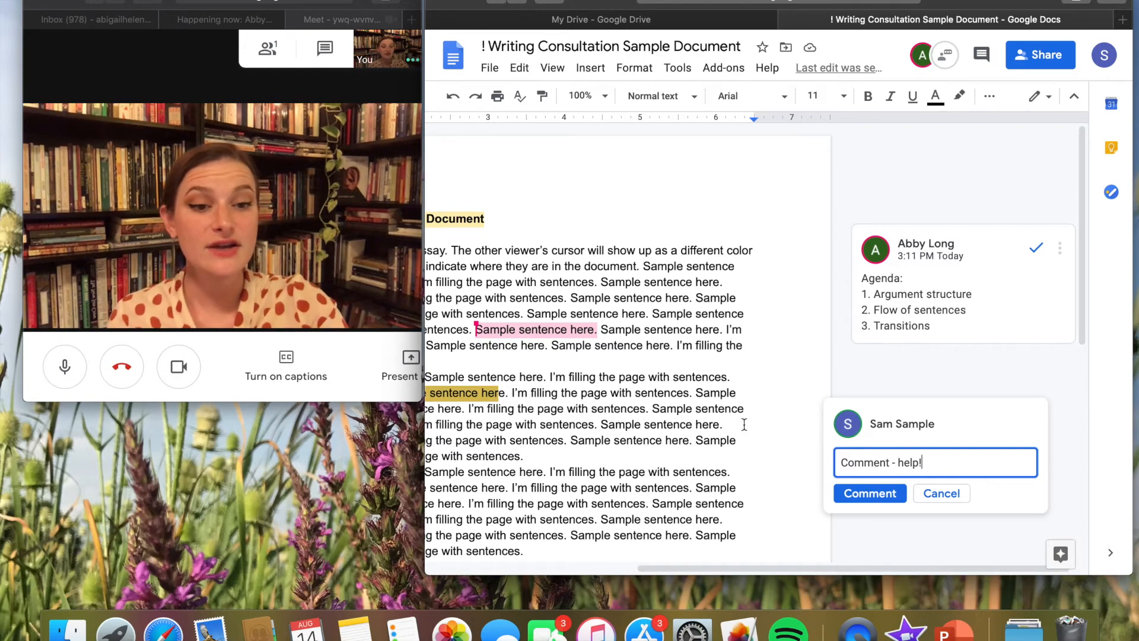
pyautogui.click(862, 495)
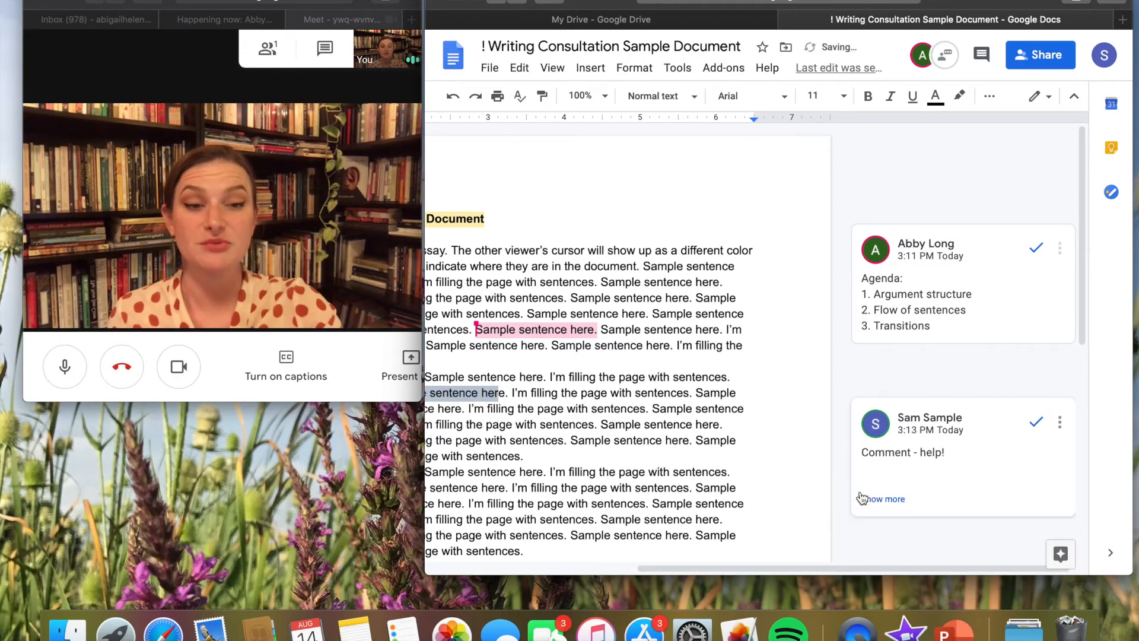
pyautogui.hscroll(-3, 786, 462)
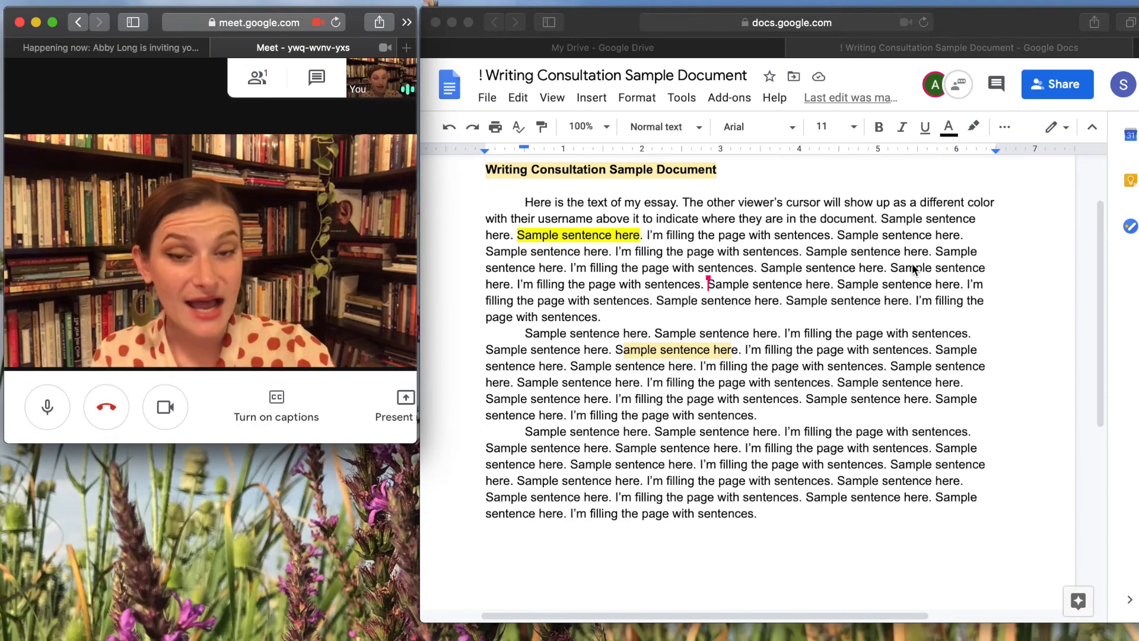
# - Remove the consultant from the people the document is shared with and save the sharing change
pyautogui.click(762, 415)
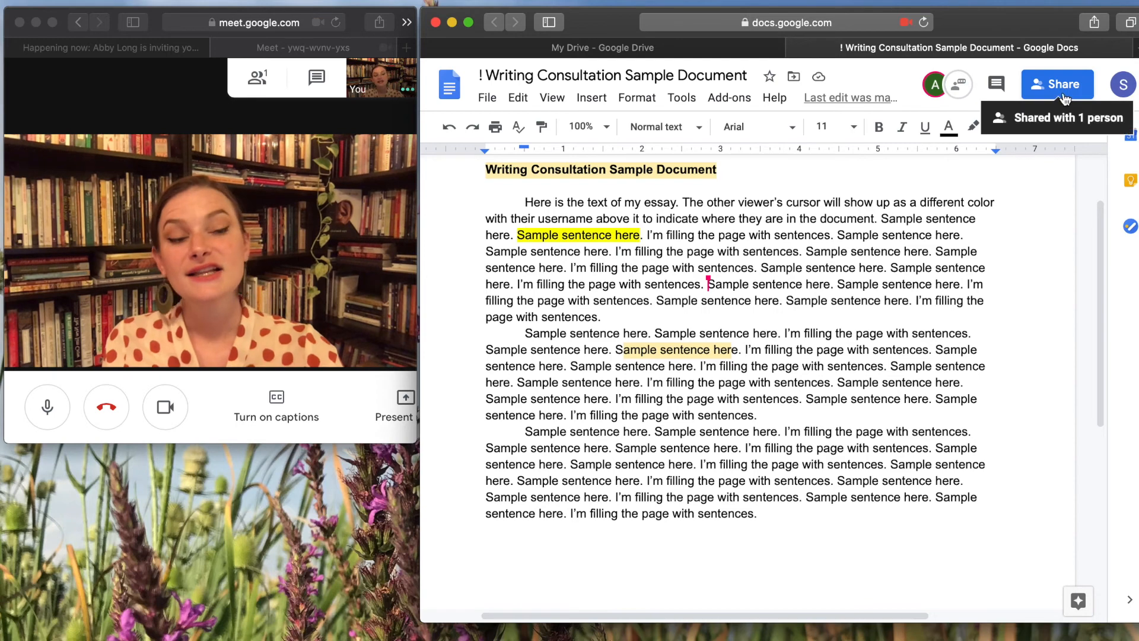
pyautogui.click(1073, 75)
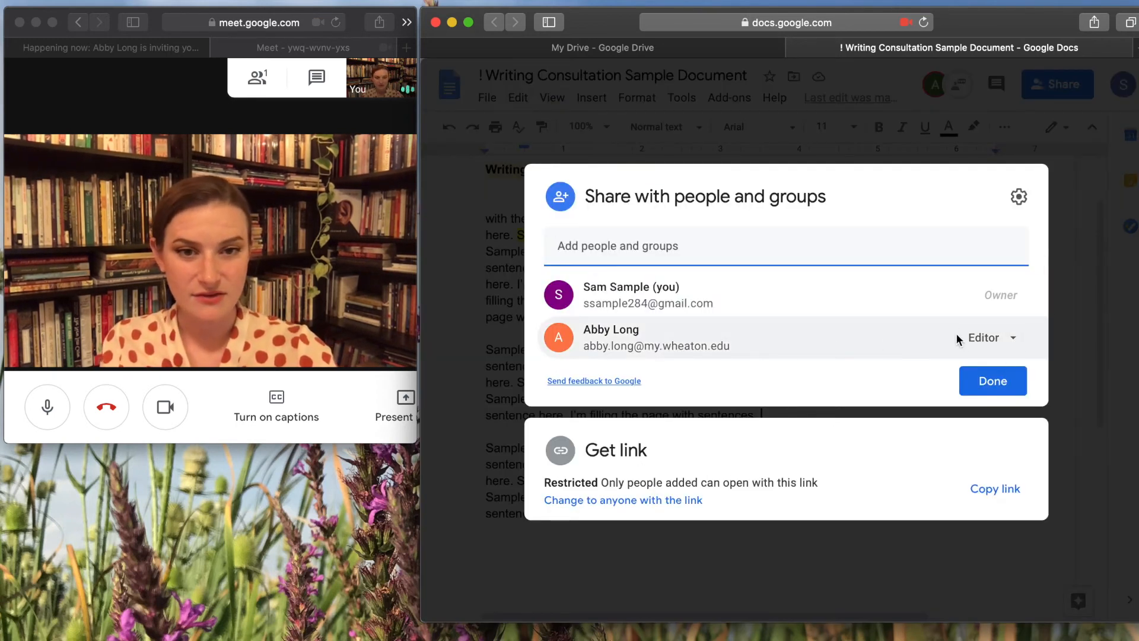
pyautogui.click(1020, 343)
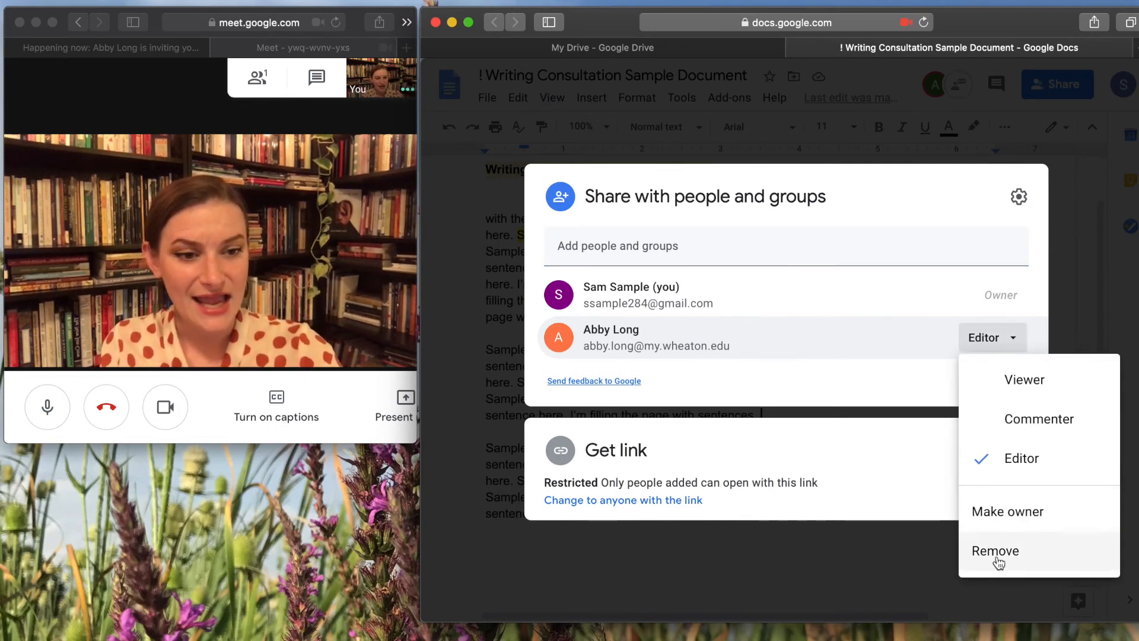
pyautogui.click(999, 557)
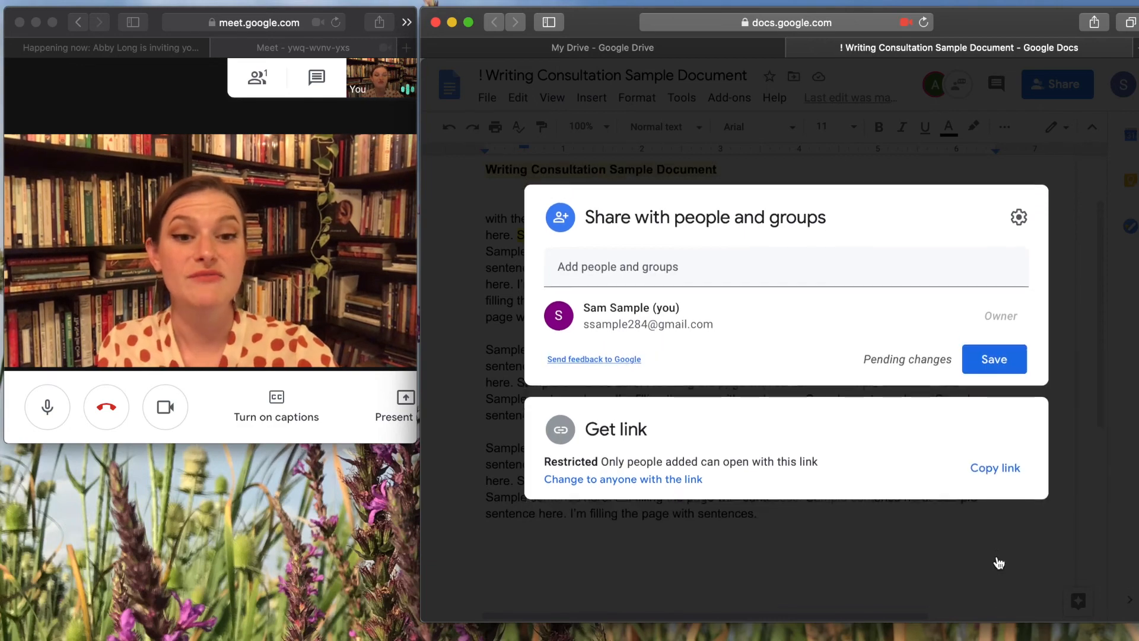
pyautogui.click(994, 360)
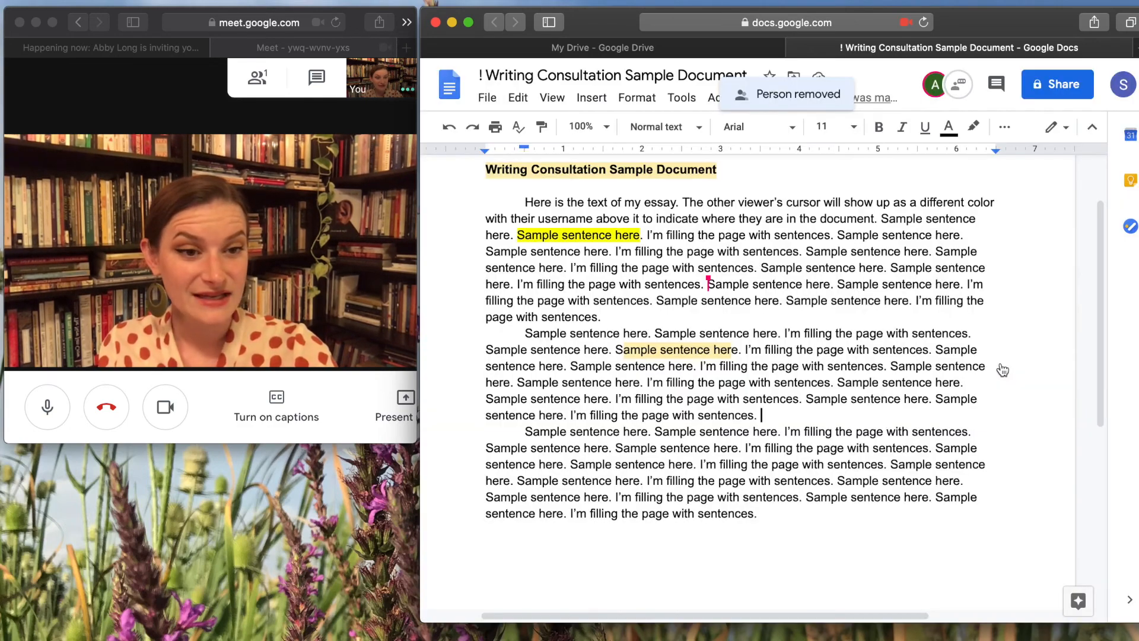